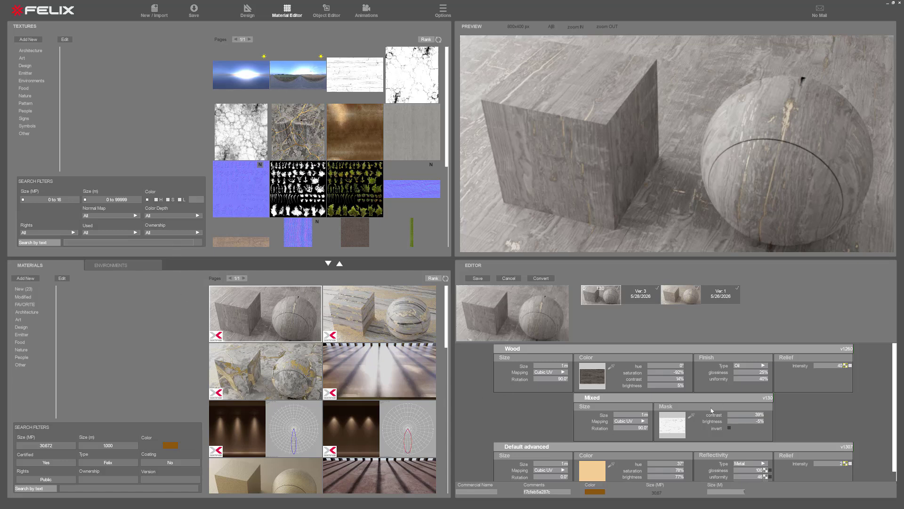
Step: Look at the Object Editor, and try orbiting the villa camera in the Design workspace and undo the move
{"action": "left_click", "coordinate": [326, 10]}
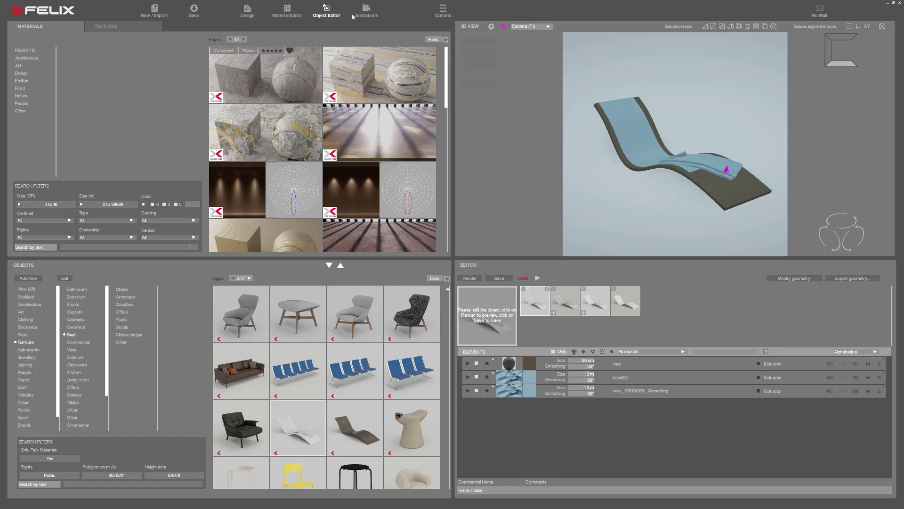
{"action": "left_click", "coordinate": [247, 10]}
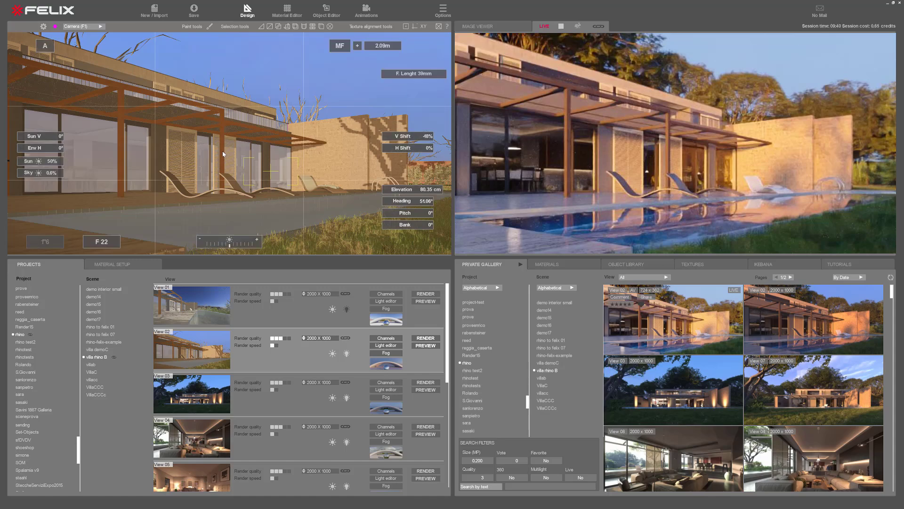
{"action": "mouse_move", "coordinate": [223, 154]}
{"action": "middle_mouse_down"}
{"action": "mouse_move", "coordinate": [217, 186]}
{"action": "mouse_move", "coordinate": [249, 181]}
{"action": "mouse_move", "coordinate": [223, 155]}
{"action": "middle_mouse_up"}
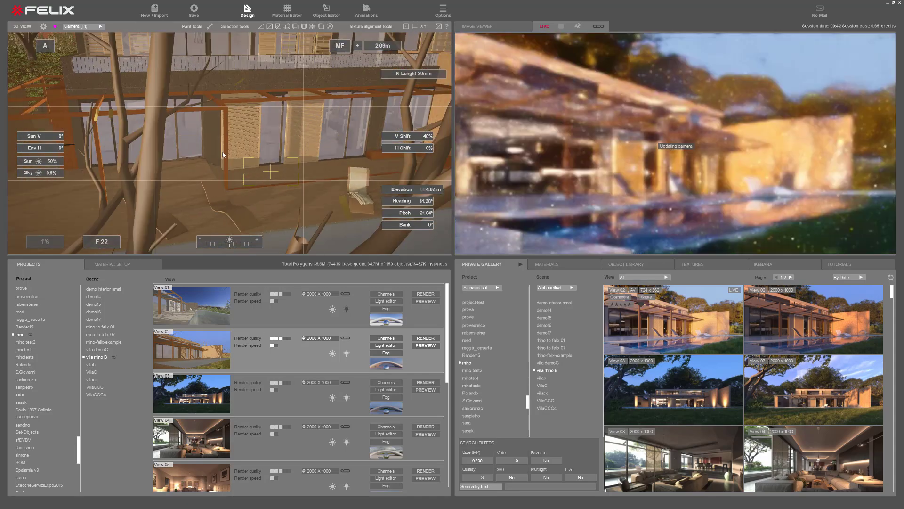
{"action": "key", "text": "ctrl+z"}
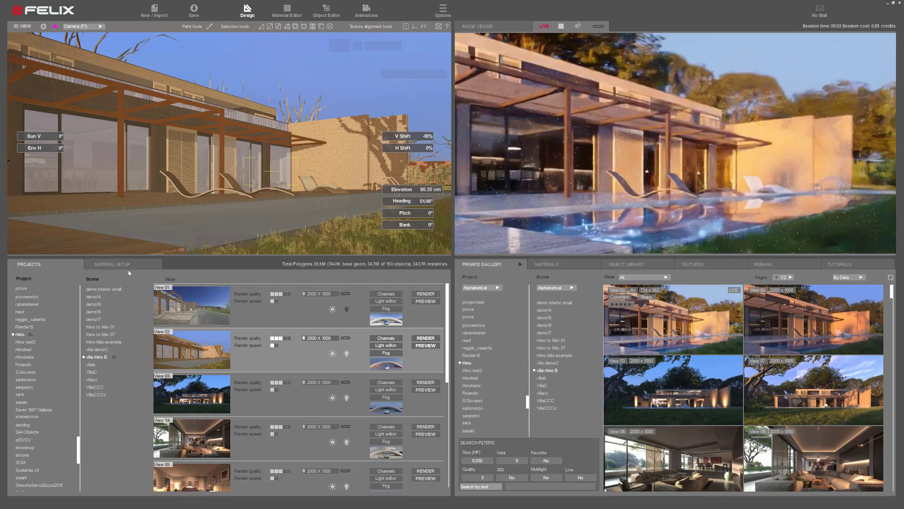
Step: Show the scene's material setup and expand the Chrome element's Polished stainless steel settings
{"action": "left_click", "coordinate": [123, 264]}
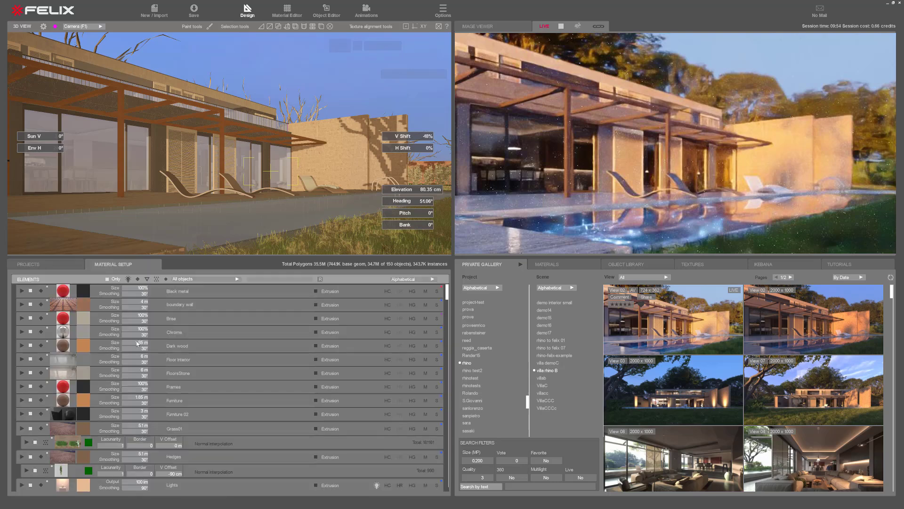
{"action": "left_click", "coordinate": [21, 332]}
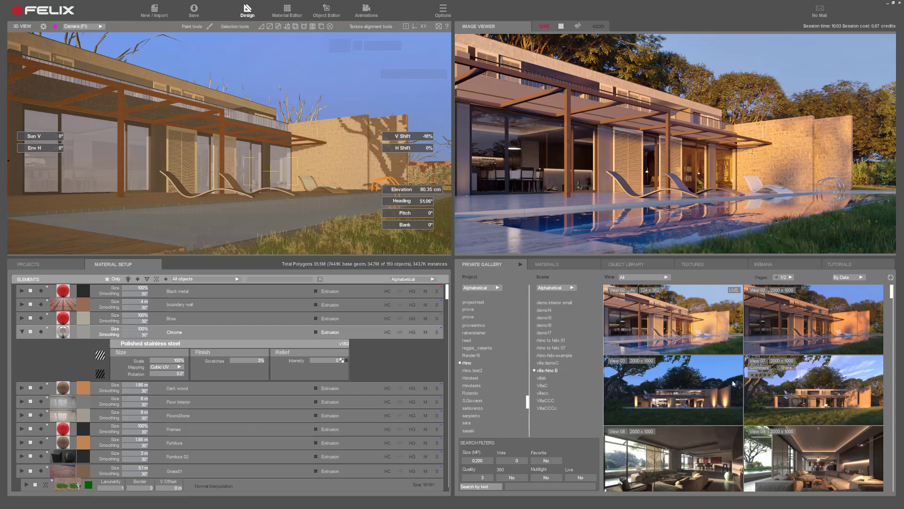
Step: View saved villa renders from the private gallery and return to the live render
{"action": "left_click", "coordinate": [703, 416]}
{"action": "left_click", "coordinate": [674, 325]}
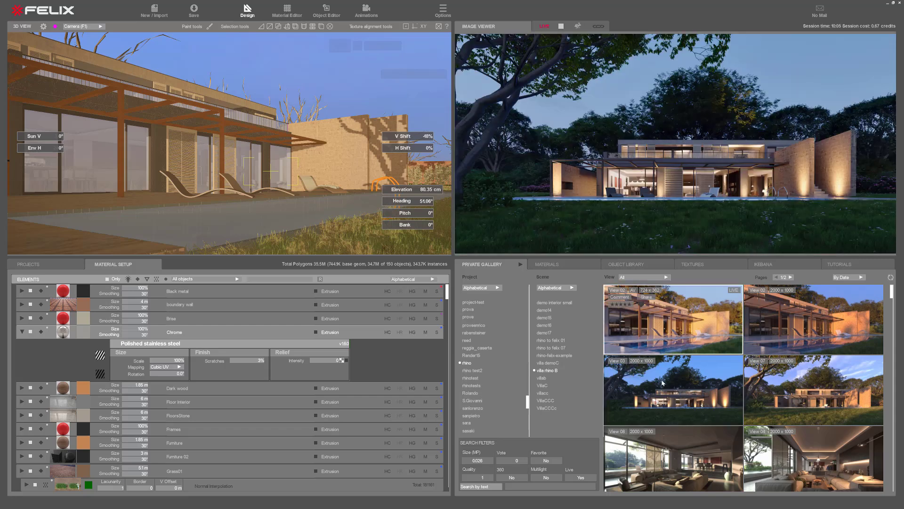
{"action": "left_click", "coordinate": [544, 27]}
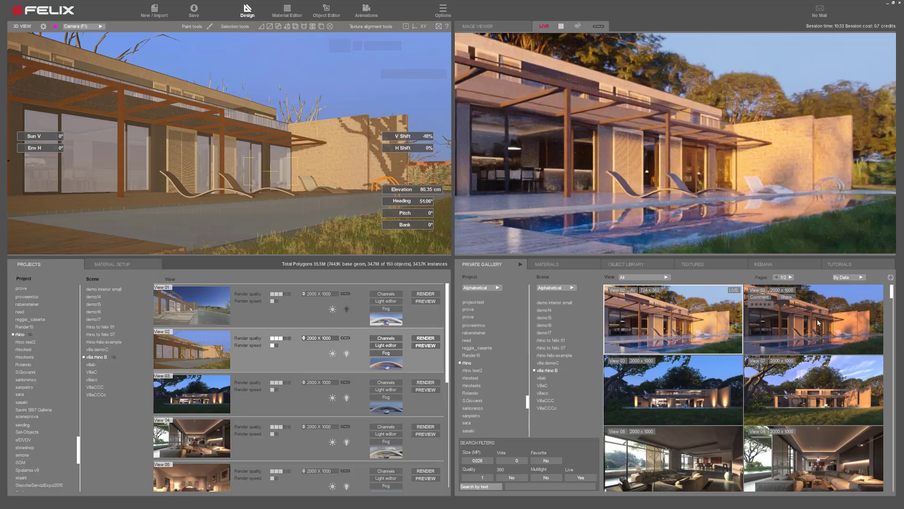
Step: Look through the Materials, Object Library, Textures and Ikebana libraries
{"action": "mouse_move", "coordinate": [685, 339]}
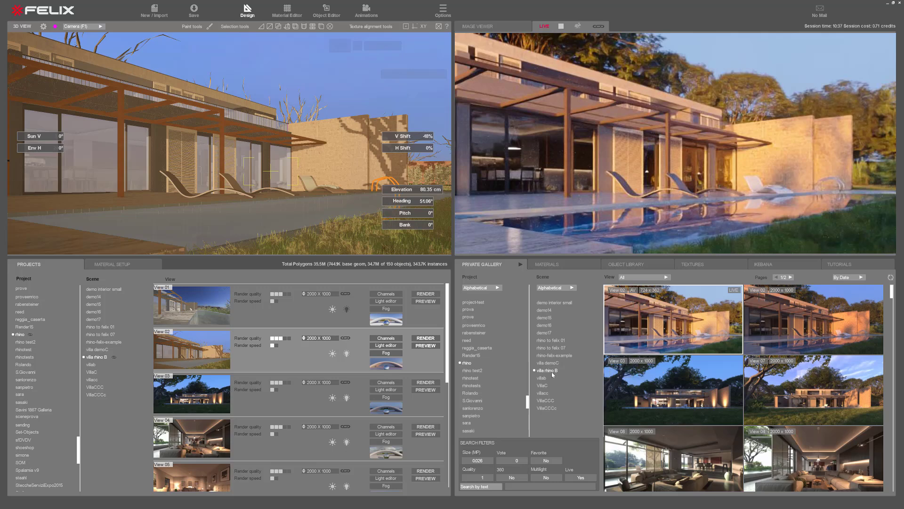
{"action": "left_click", "coordinate": [553, 266]}
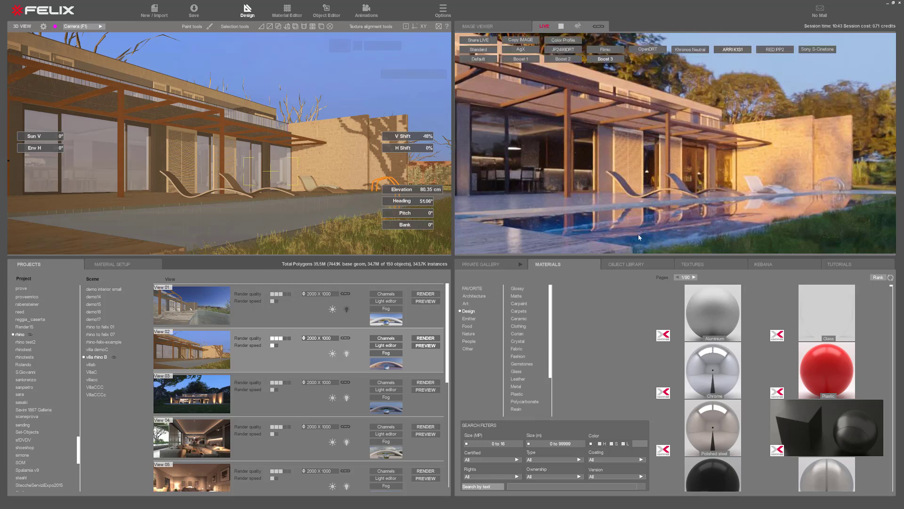
{"action": "left_click", "coordinate": [627, 264]}
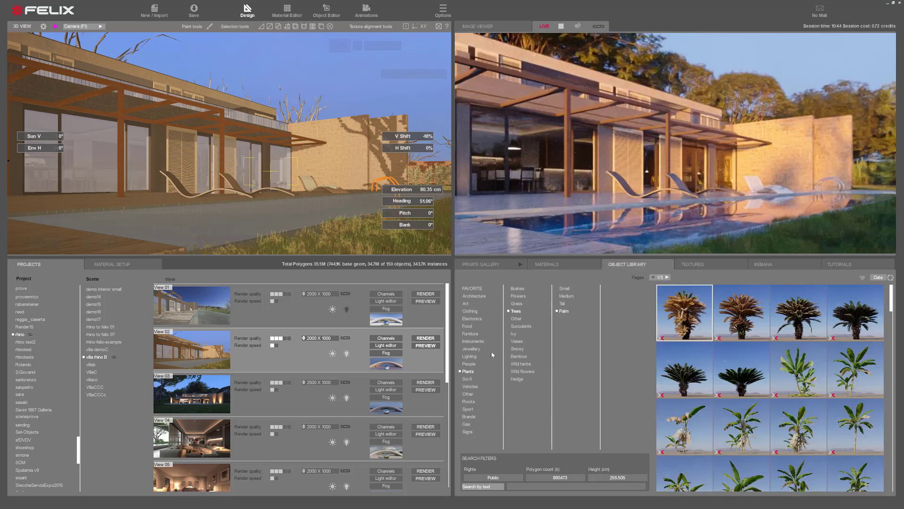
{"action": "left_click", "coordinate": [705, 267]}
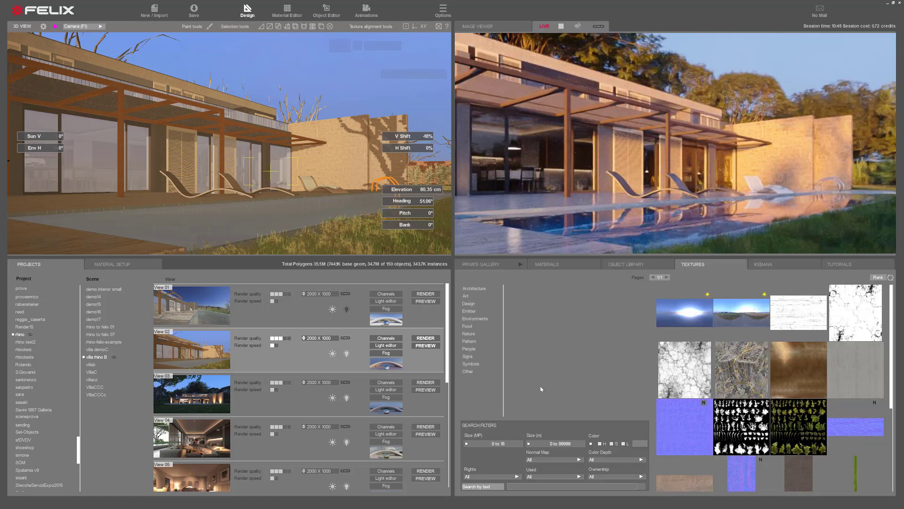
{"action": "left_click", "coordinate": [778, 264]}
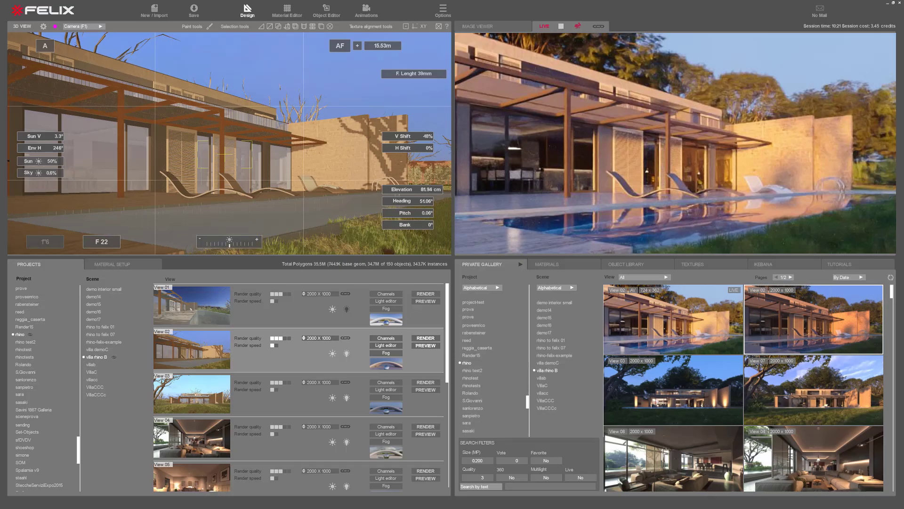
Step: Examine the villa and its surroundings in the 3D view from far, close and orbited camera positions
{"action": "scroll", "coordinate": [219, 178], "scroll_direction": "up", "scroll_amount": 5}
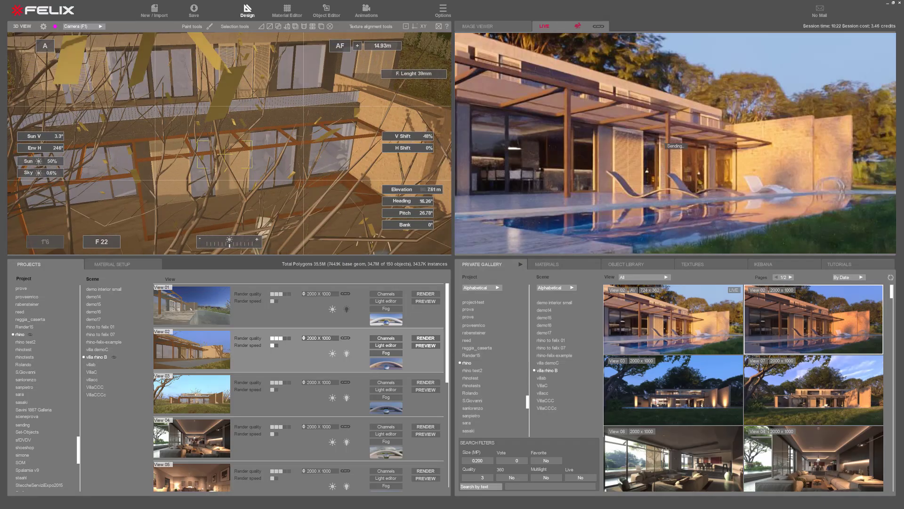
{"action": "scroll", "coordinate": [218, 178], "scroll_direction": "down", "scroll_amount": 5}
{"action": "scroll", "coordinate": [217, 165], "scroll_direction": "up", "scroll_amount": 3}
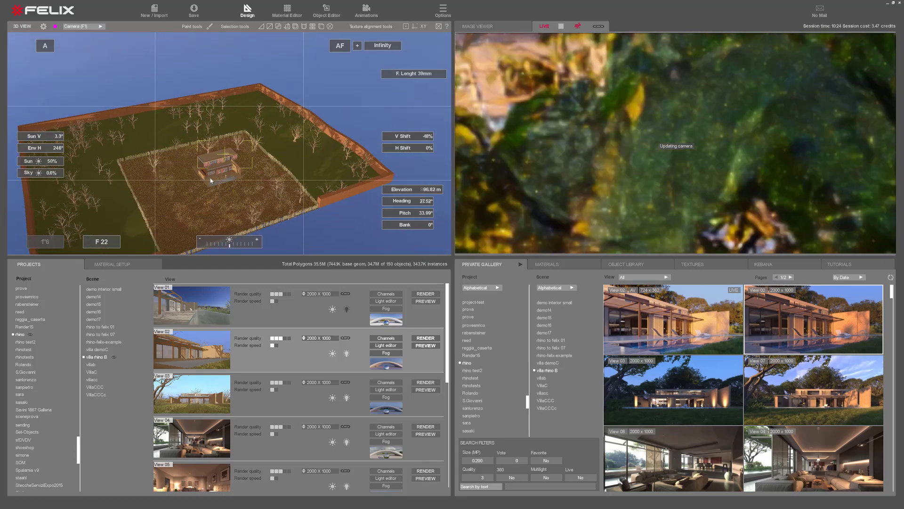
{"action": "middle_click_drag", "start_coordinate": [217, 165], "coordinate": [281, 170]}
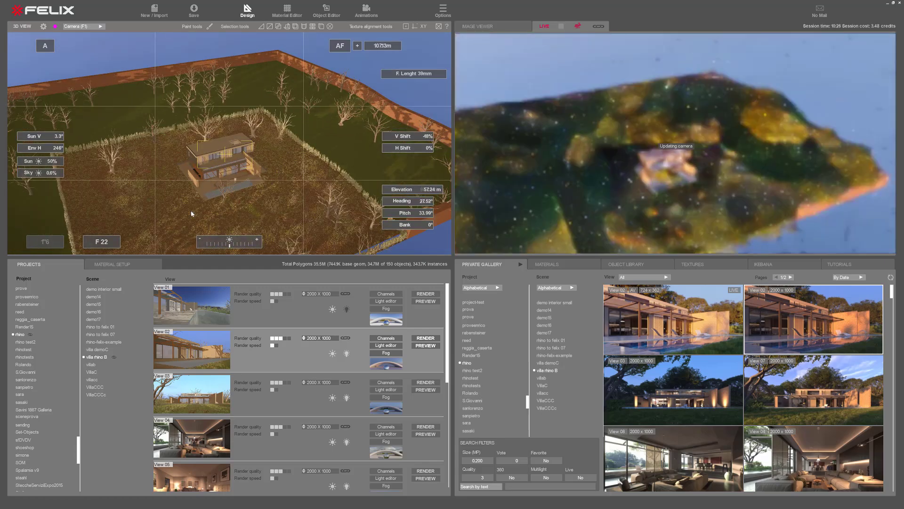
{"action": "scroll", "coordinate": [212, 183], "scroll_direction": "up", "scroll_amount": 5}
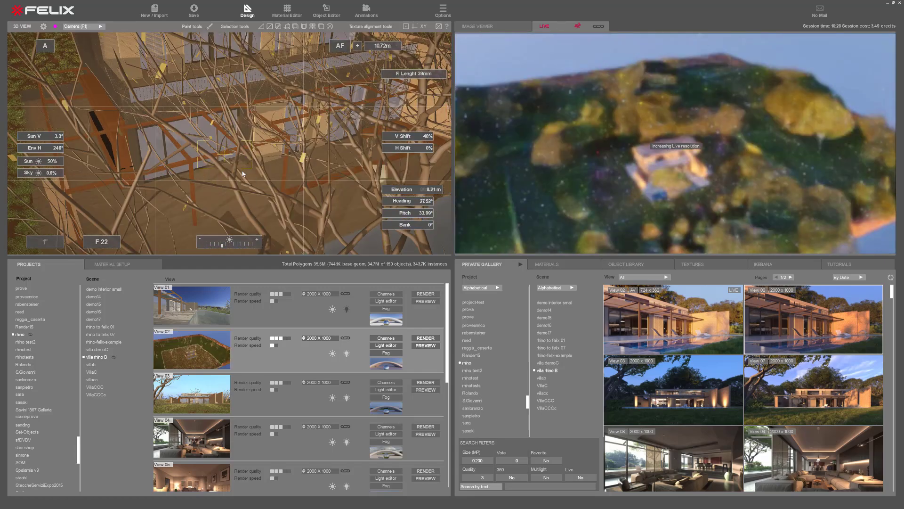
{"action": "scroll", "coordinate": [243, 171], "scroll_direction": "up", "scroll_amount": 4}
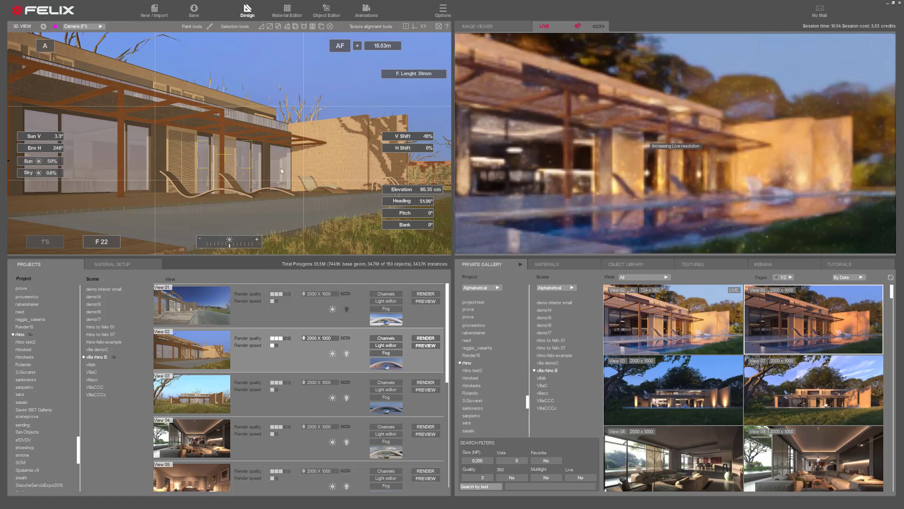
{"action": "scroll", "coordinate": [259, 173], "scroll_direction": "up", "scroll_amount": 5}
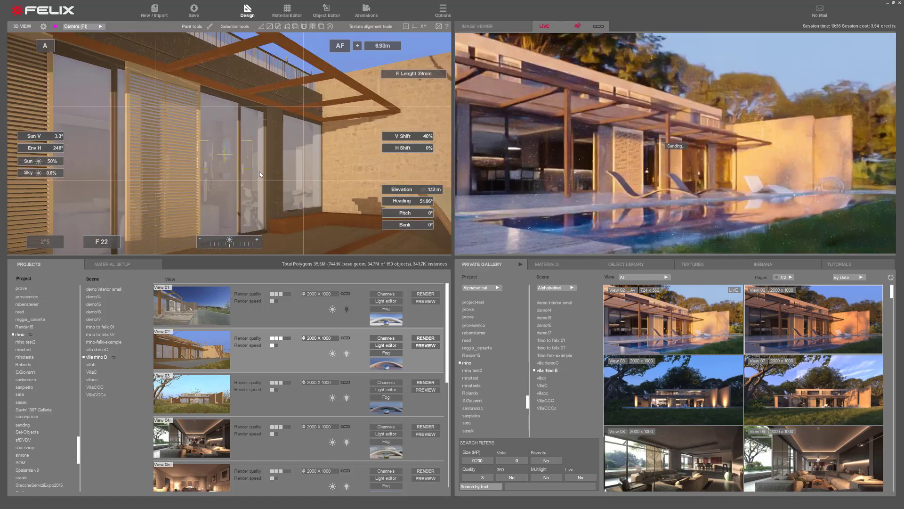
{"action": "scroll", "coordinate": [260, 173], "scroll_direction": "down", "scroll_amount": 5}
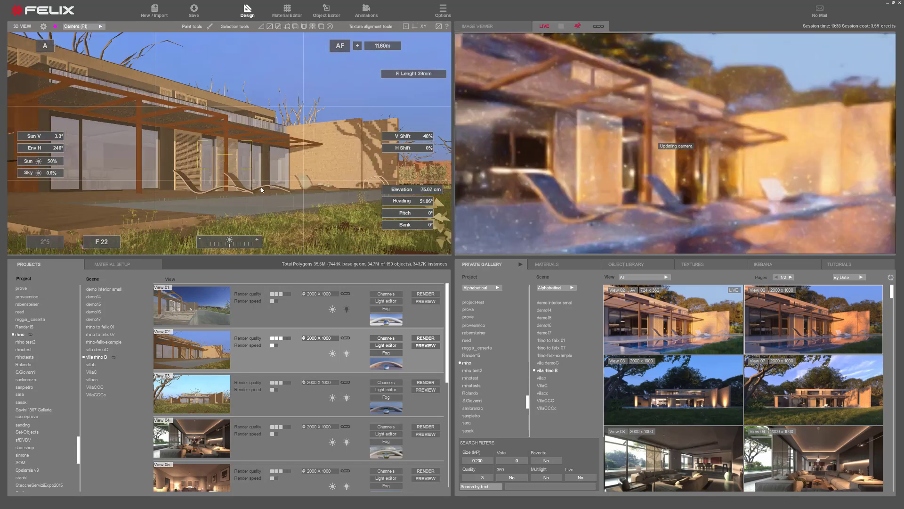
{"action": "middle_click_drag", "start_coordinate": [268, 165], "coordinate": [334, 184]}
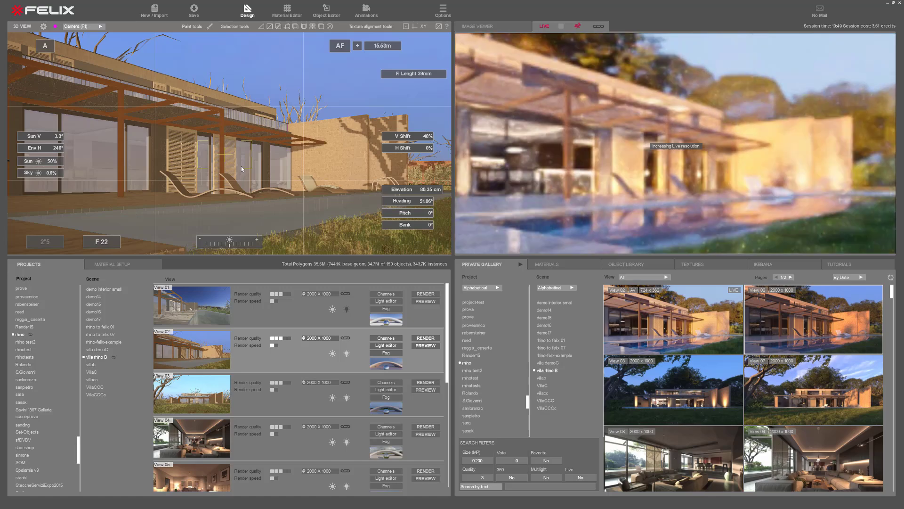
{"action": "middle_click_drag", "start_coordinate": [246, 164], "coordinate": [344, 158]}
{"action": "middle_click_drag", "start_coordinate": [225, 154], "coordinate": [360, 100]}
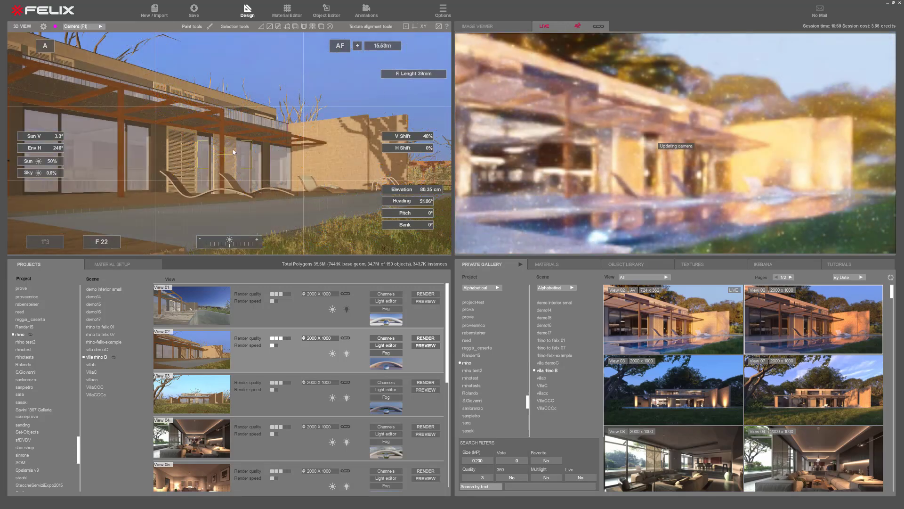
Step: Try camera focal lengths of 66 mm and 43 mm on View 02 and return it to 39 mm
{"action": "scroll", "coordinate": [223, 164], "scroll_direction": "up", "scroll_amount": 5}
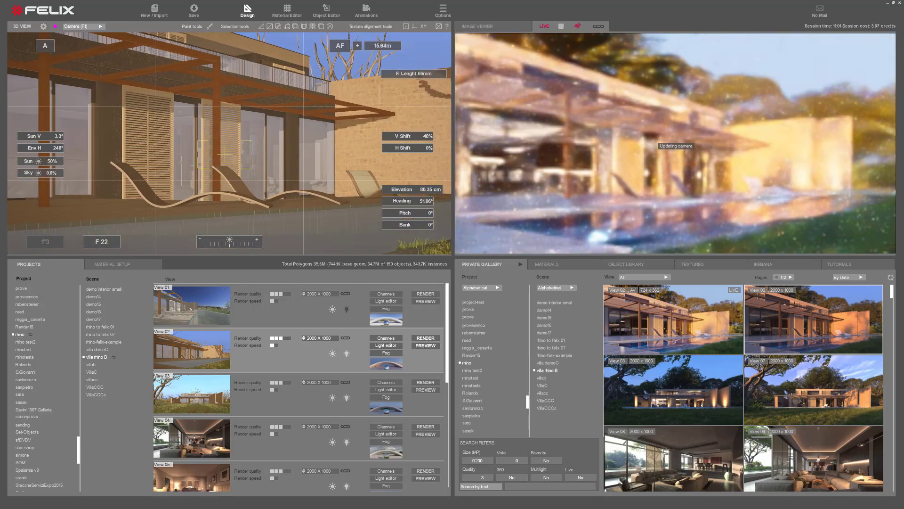
{"action": "scroll", "coordinate": [224, 164], "scroll_direction": "down", "scroll_amount": 4}
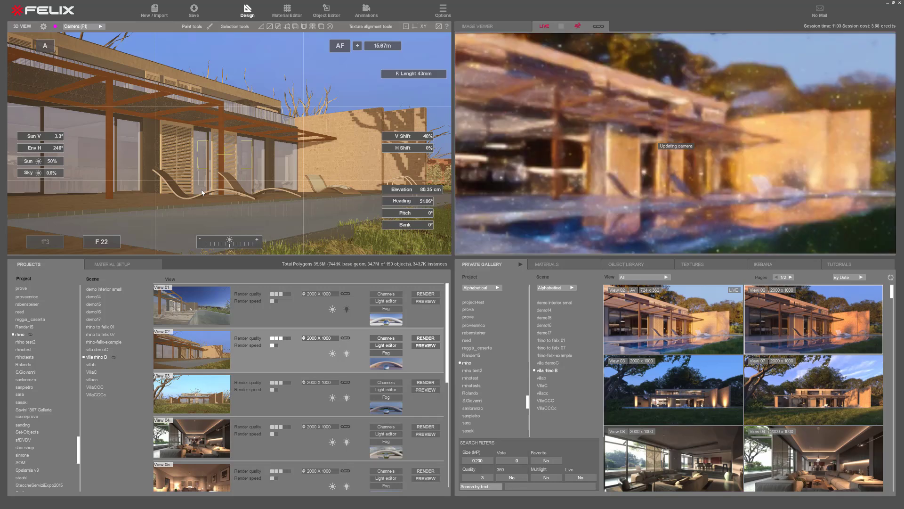
{"action": "scroll", "coordinate": [289, 154], "scroll_direction": "down", "scroll_amount": 2}
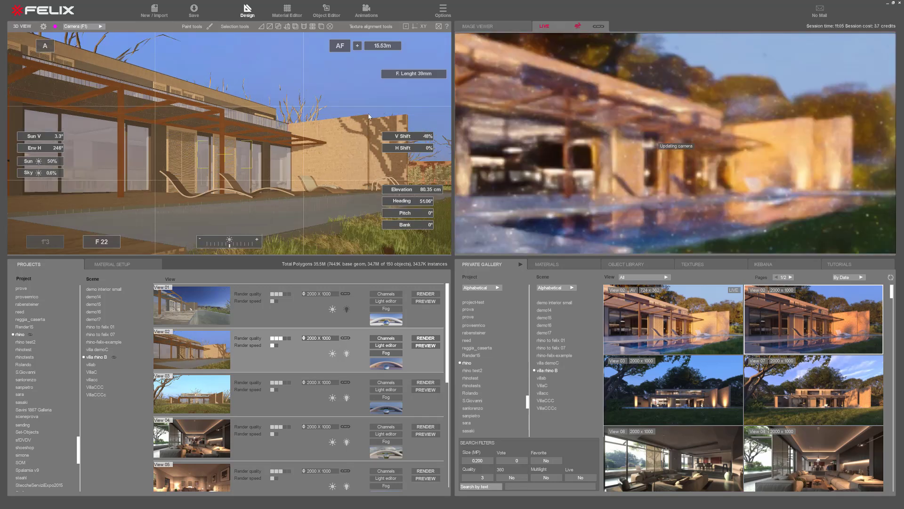
Step: Set View 02's vertical shift to -29% and its camera elevation to 94.9 cm
{"action": "scroll", "coordinate": [423, 142], "scroll_direction": "down", "scroll_amount": 10}
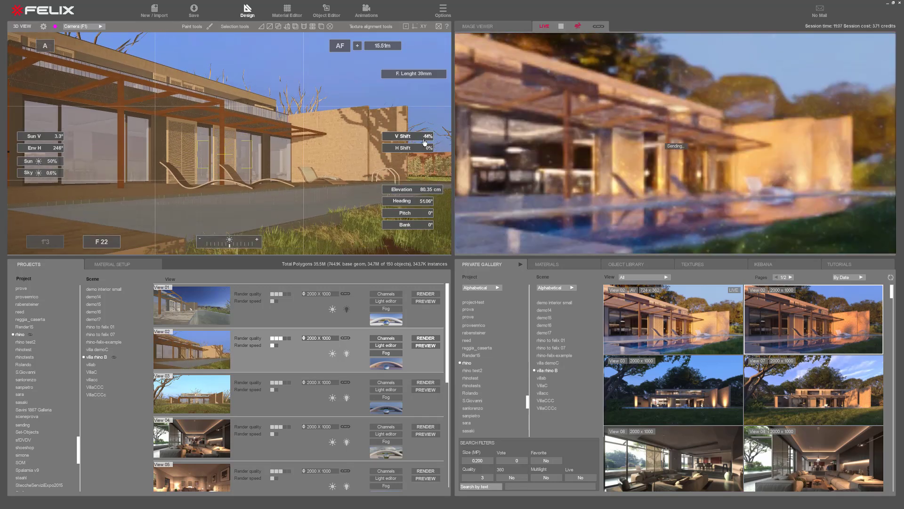
{"action": "scroll", "coordinate": [423, 140], "scroll_direction": "up", "scroll_amount": 3}
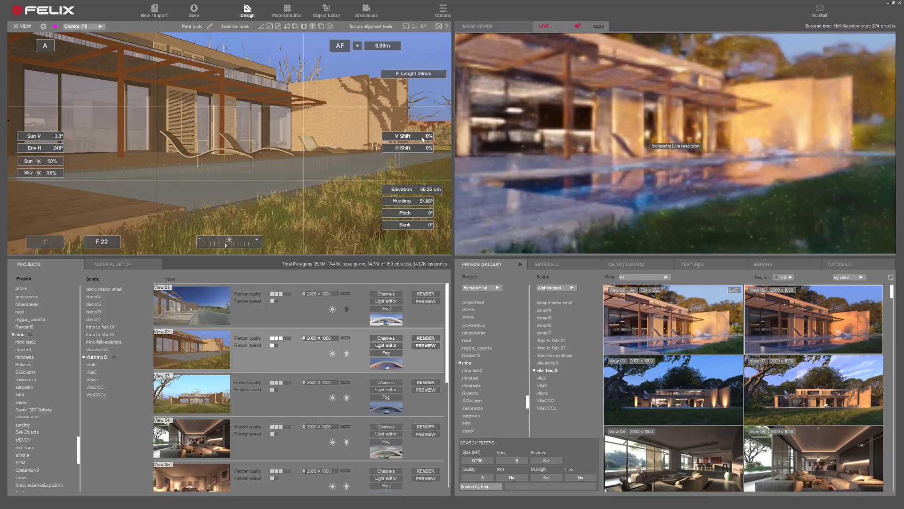
{"action": "left_click_drag", "start_coordinate": [419, 138], "coordinate": [420, 152]}
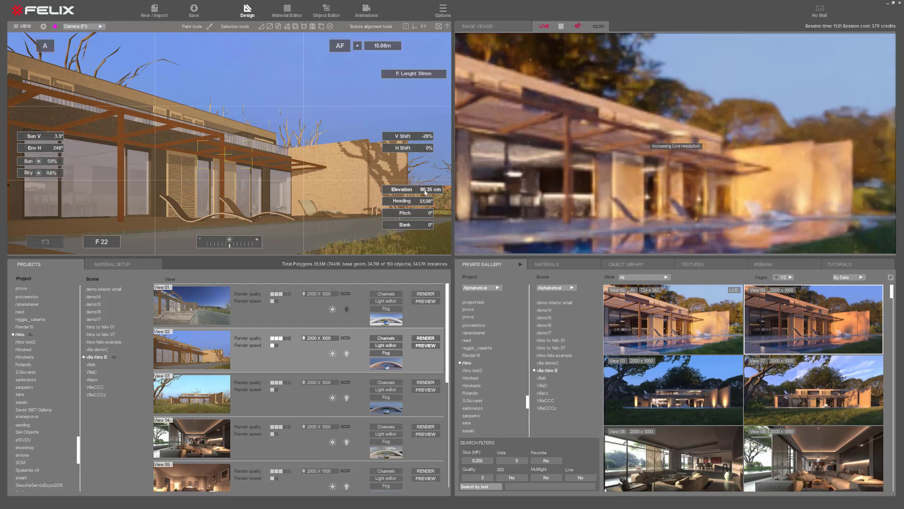
{"action": "left_click_drag", "start_coordinate": [423, 193], "coordinate": [423, 208]}
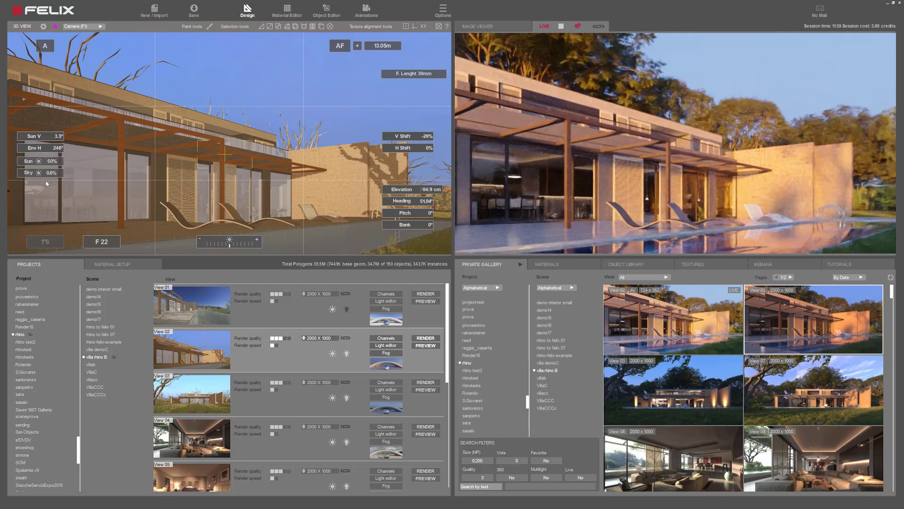
Step: Toggle exposure to manual and back to automatic, and define a manual focal point on the ground in front of the loungers
{"action": "left_click", "coordinate": [46, 46]}
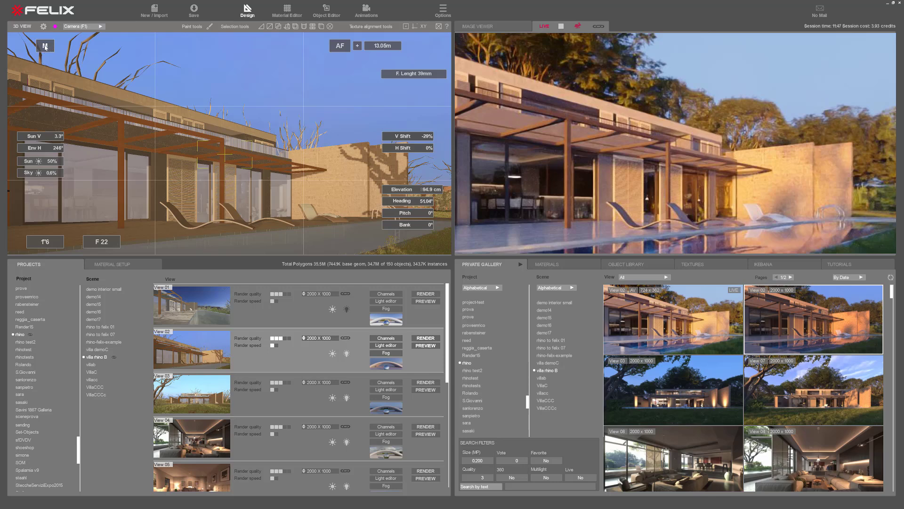
{"action": "left_click", "coordinate": [45, 47]}
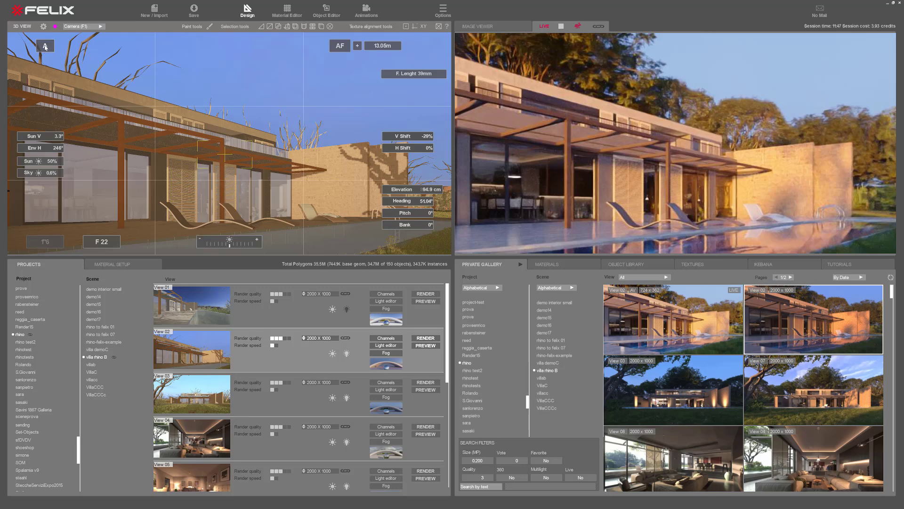
{"action": "left_click", "coordinate": [339, 47]}
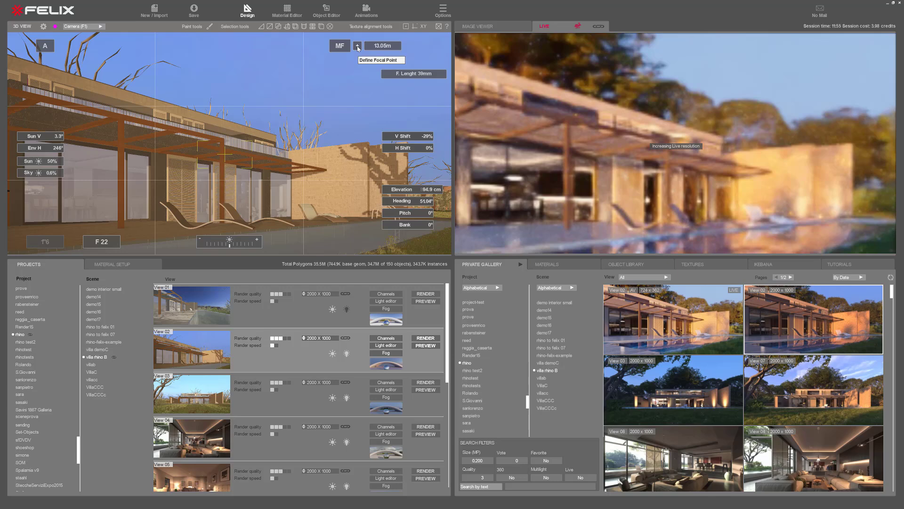
{"action": "left_click", "coordinate": [357, 47]}
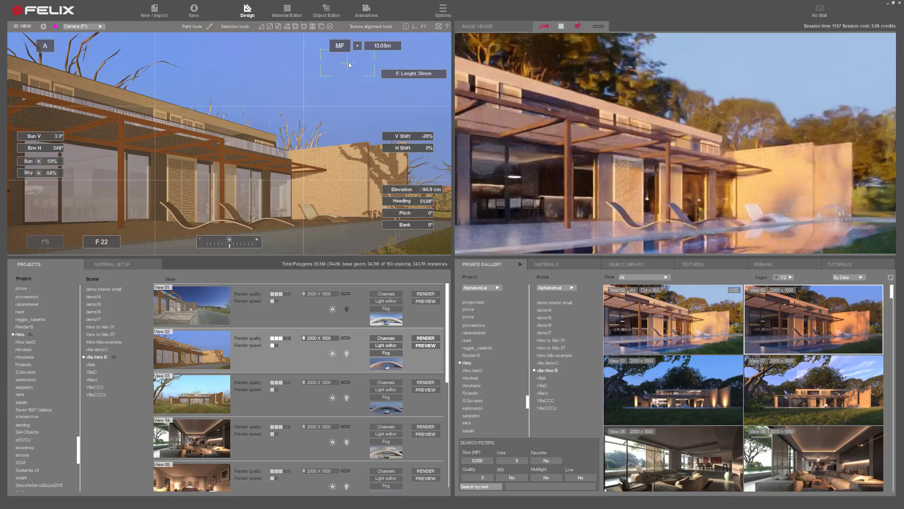
{"action": "left_click", "coordinate": [190, 227]}
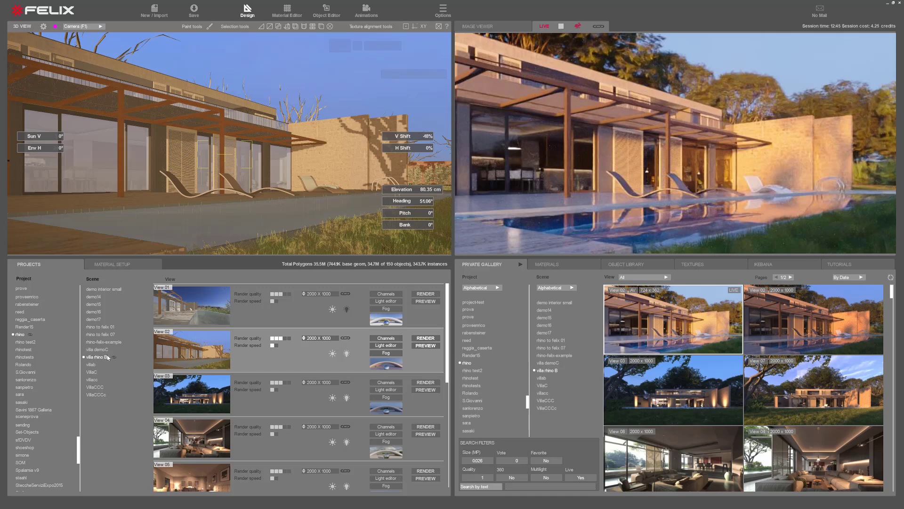
Step: Switch the 3D view and live render to View 03 of the villa scene
{"action": "left_click", "coordinate": [212, 386]}
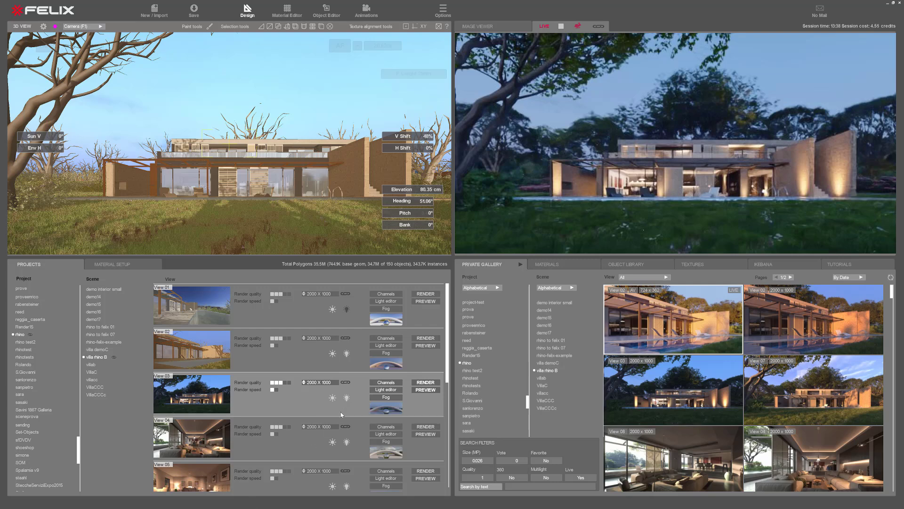
Step: Switch all light sources of View 03 off and back on to compare the live render
{"action": "left_click", "coordinate": [347, 398]}
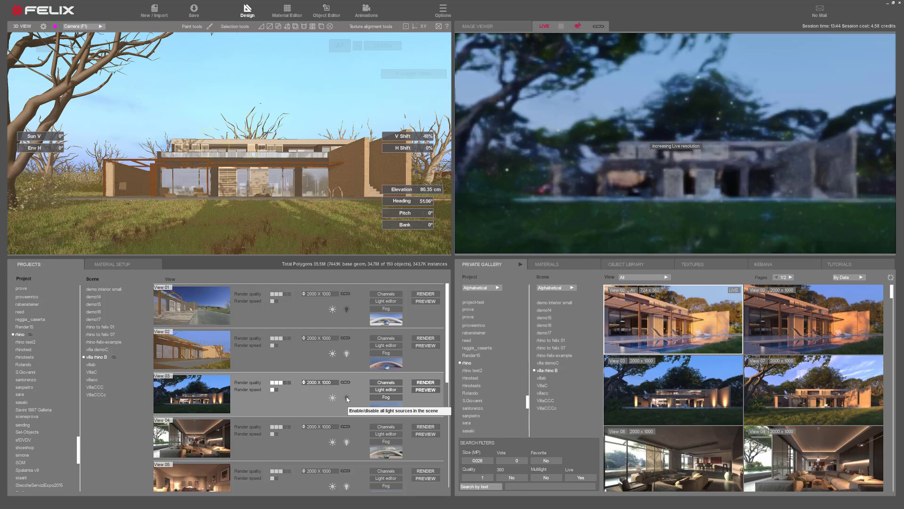
{"action": "left_click", "coordinate": [346, 397]}
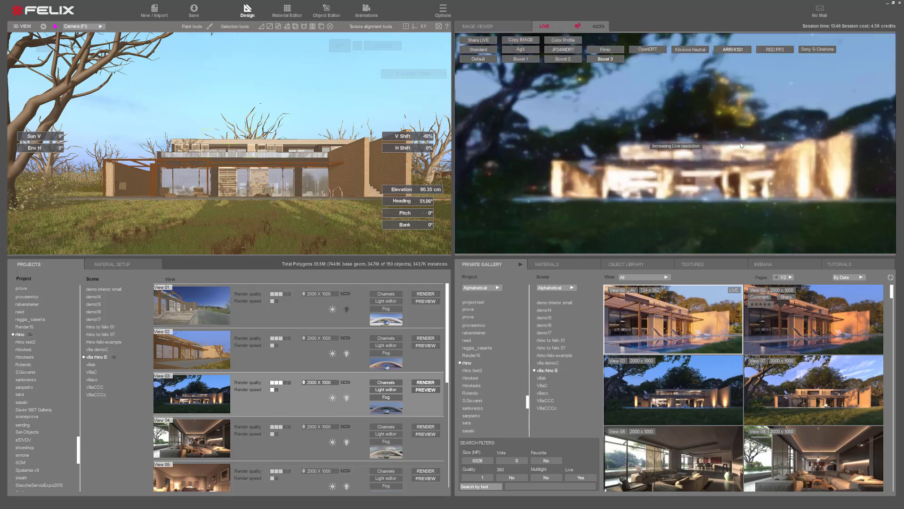
Step: Review View 03's render channel parameters and its fog settings, cancelling both without changes
{"action": "left_click", "coordinate": [384, 383]}
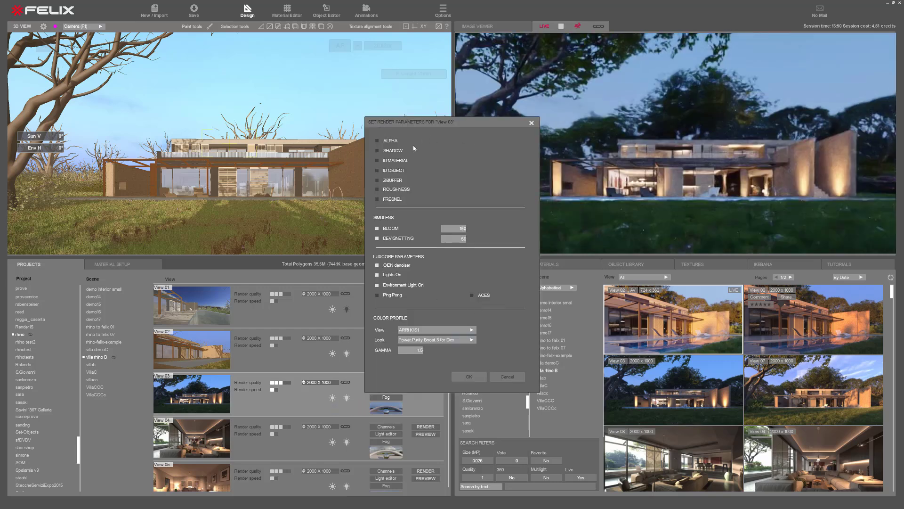
{"action": "left_click", "coordinate": [507, 376]}
{"action": "left_click", "coordinate": [386, 397]}
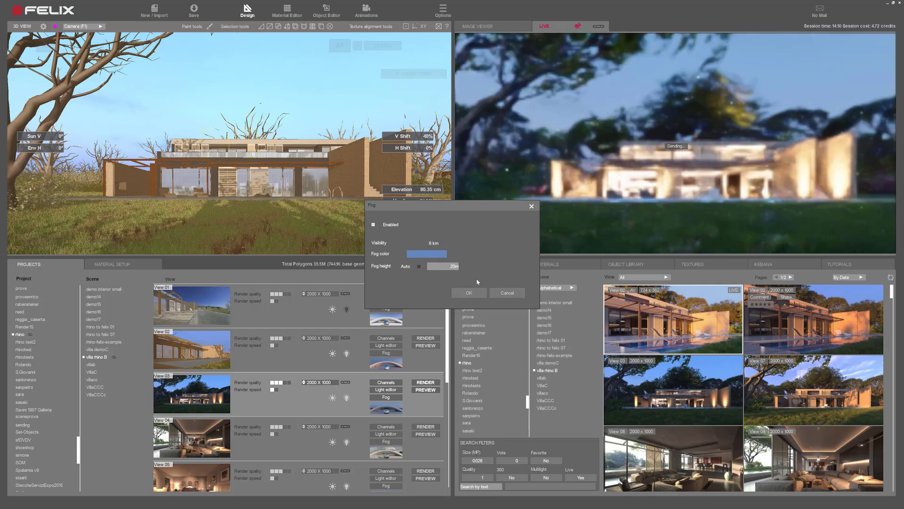
{"action": "left_click", "coordinate": [507, 293]}
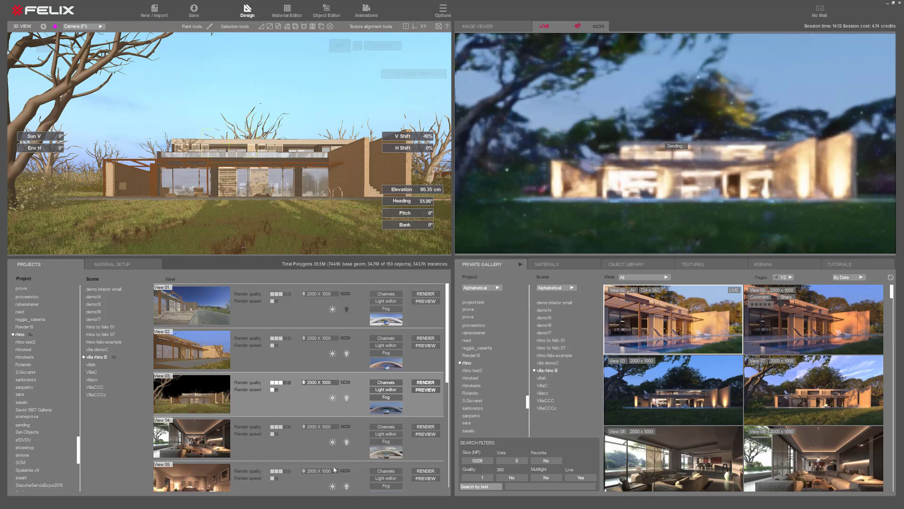
Step: Look through the environment library for View 03, cancel without replacing the environment, and check the view's render option
{"action": "left_click", "coordinate": [391, 407]}
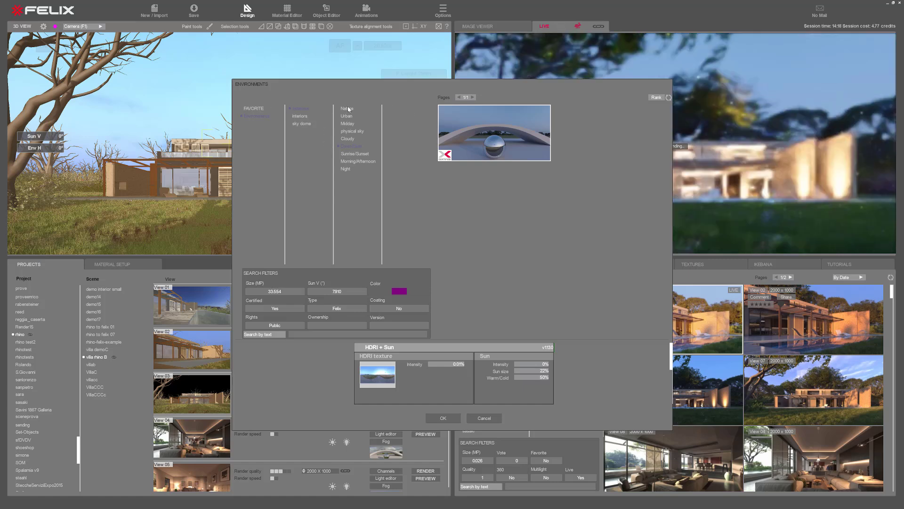
{"action": "left_click", "coordinate": [491, 417]}
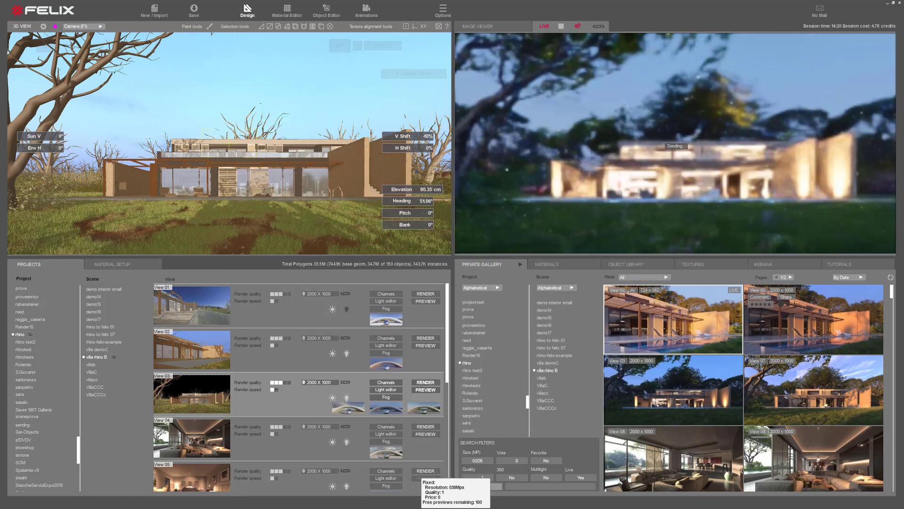
{"action": "left_click", "coordinate": [424, 383]}
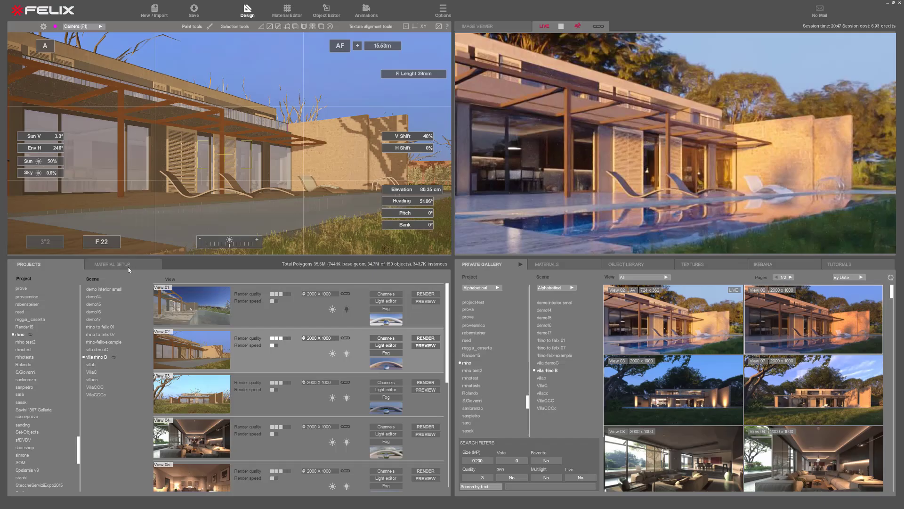
Step: Open the material setup, collapse the Chrome element's settings, and examine the scene's list of elements and their assigned materials
{"action": "left_click", "coordinate": [116, 266]}
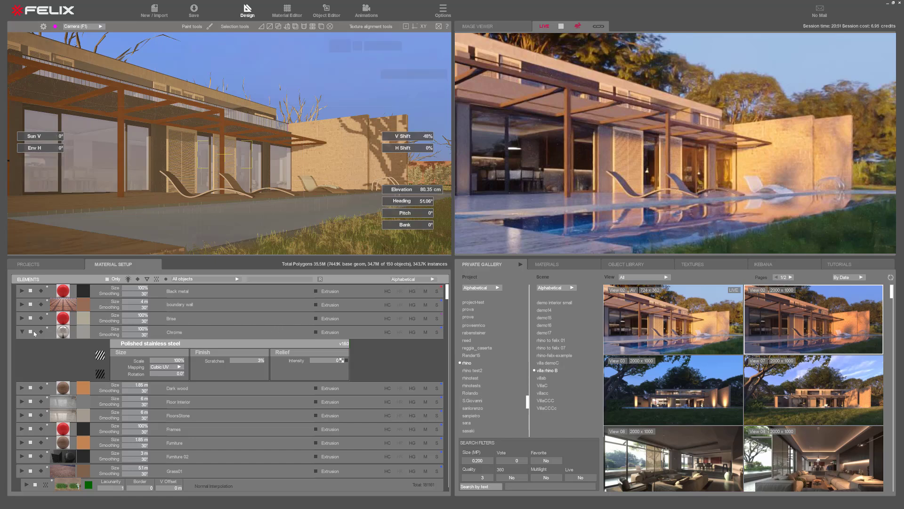
{"action": "left_click", "coordinate": [22, 331]}
{"action": "scroll", "coordinate": [191, 345], "scroll_direction": "down", "scroll_amount": 10}
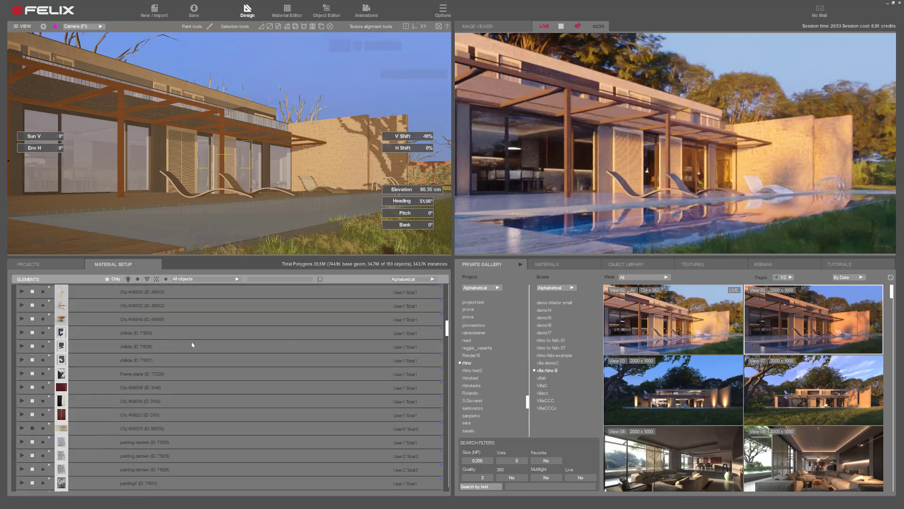
{"action": "scroll", "coordinate": [192, 344], "scroll_direction": "up", "scroll_amount": 8}
{"action": "scroll", "coordinate": [275, 311], "scroll_direction": "up", "scroll_amount": 3}
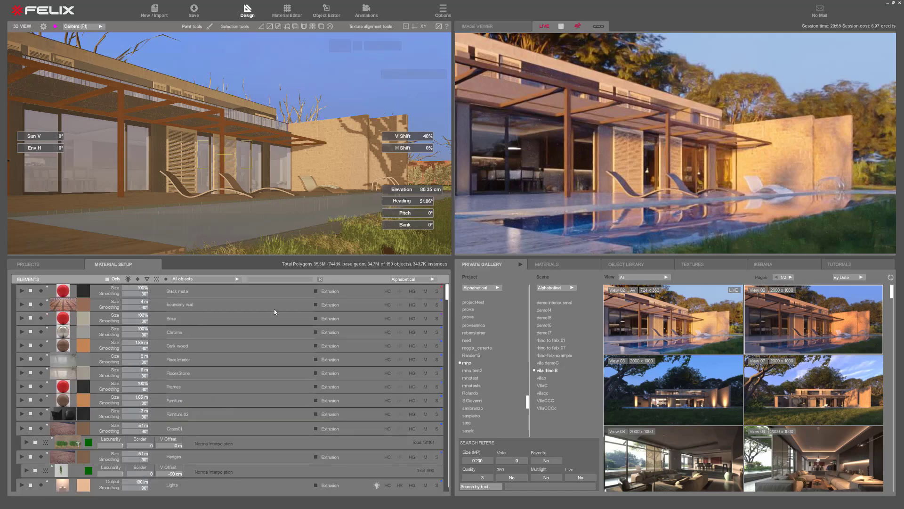
{"action": "scroll", "coordinate": [155, 321], "scroll_direction": "down", "scroll_amount": 10}
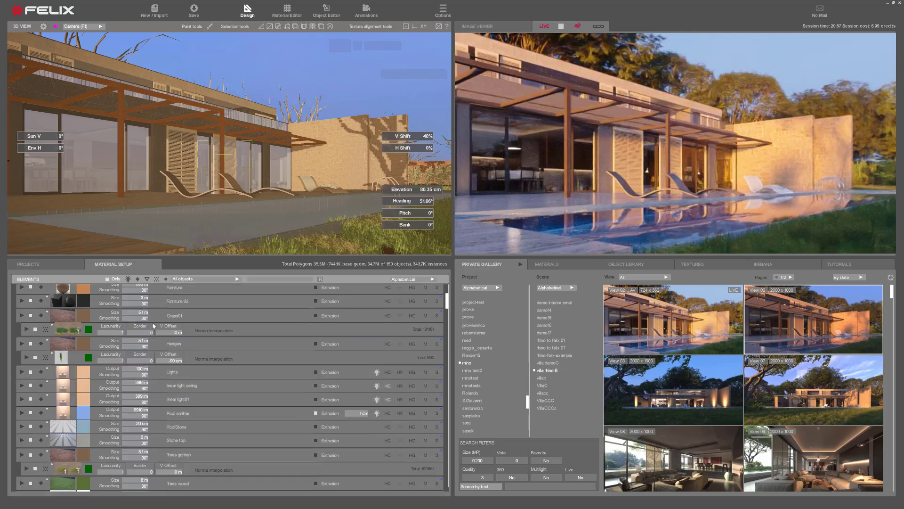
{"action": "scroll", "coordinate": [152, 320], "scroll_direction": "up", "scroll_amount": 10}
{"action": "scroll", "coordinate": [66, 325], "scroll_direction": "down", "scroll_amount": 6}
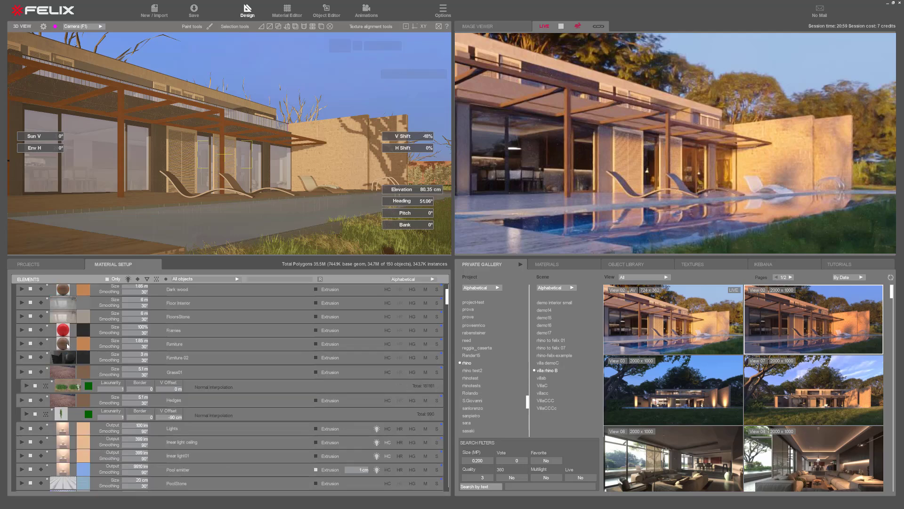
{"action": "scroll", "coordinate": [66, 305], "scroll_direction": "up", "scroll_amount": 3}
Step: Pick the stone wall beside the loungers and inspect the Walls Stone material settings, collapsing them when done
{"action": "left_click", "coordinate": [205, 306]}
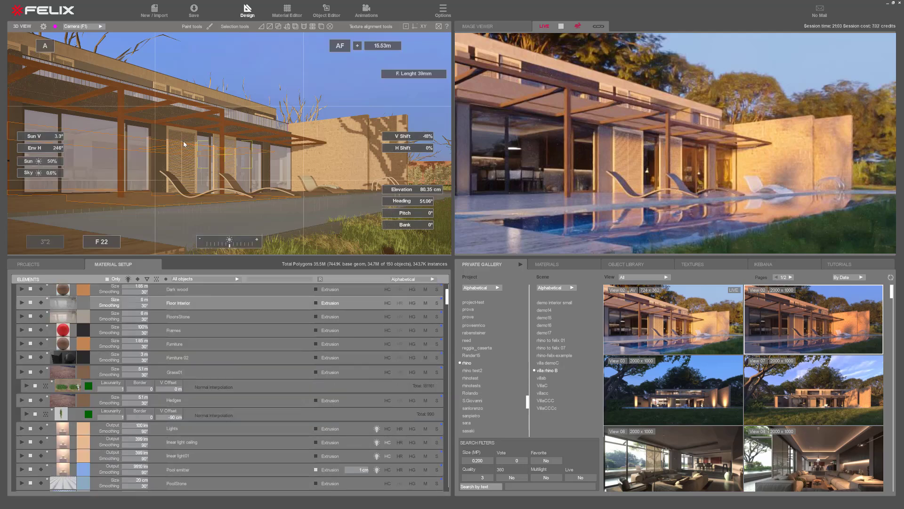
{"action": "left_click", "coordinate": [302, 147]}
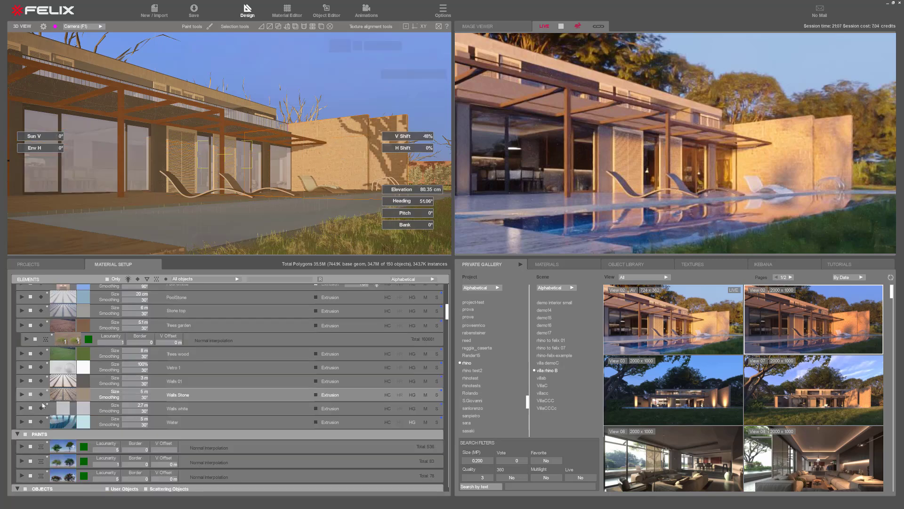
{"action": "left_click", "coordinate": [22, 395]}
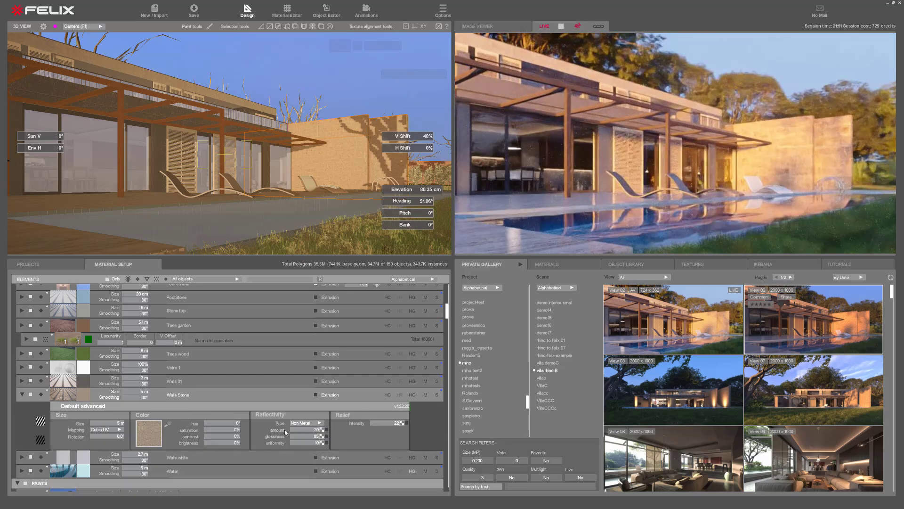
{"action": "left_click", "coordinate": [22, 394]}
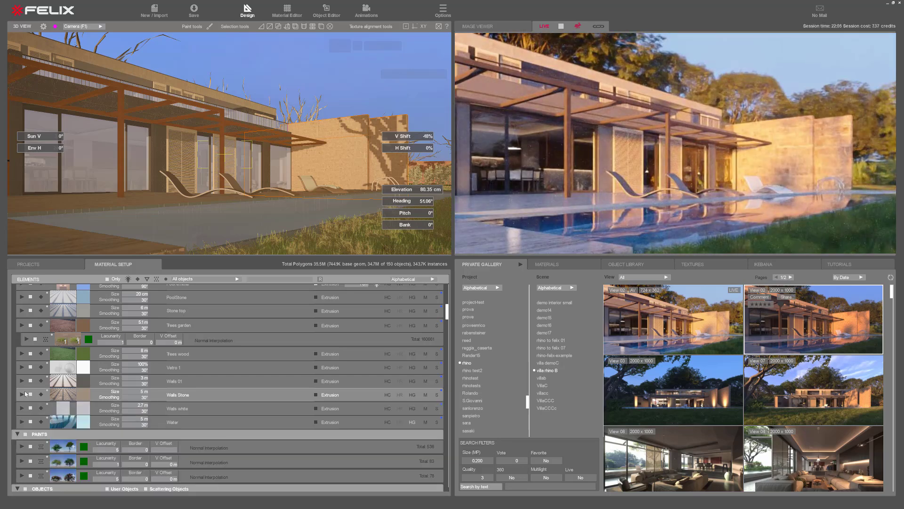
Step: Toggle the visibility of the first two tree paints while viewing the whole villa site from above
{"action": "scroll", "coordinate": [109, 414], "scroll_direction": "down", "scroll_amount": 4}
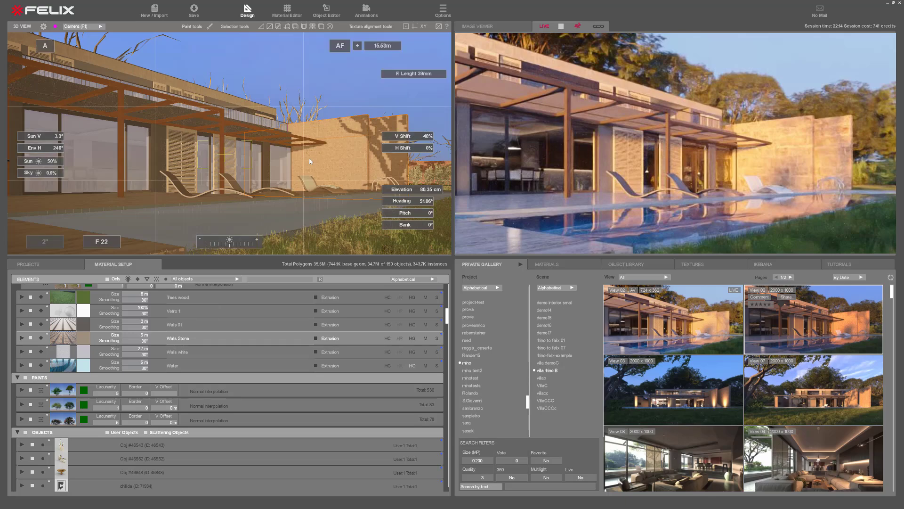
{"action": "middle_click_drag", "start_coordinate": [301, 180], "coordinate": [263, 193]}
{"action": "scroll", "coordinate": [301, 185], "scroll_direction": "down", "scroll_amount": 10}
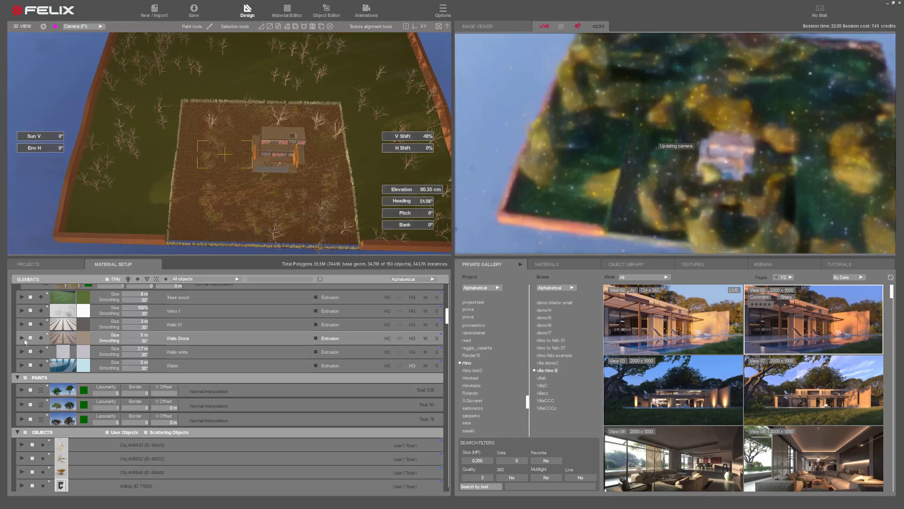
{"action": "left_click", "coordinate": [31, 390]}
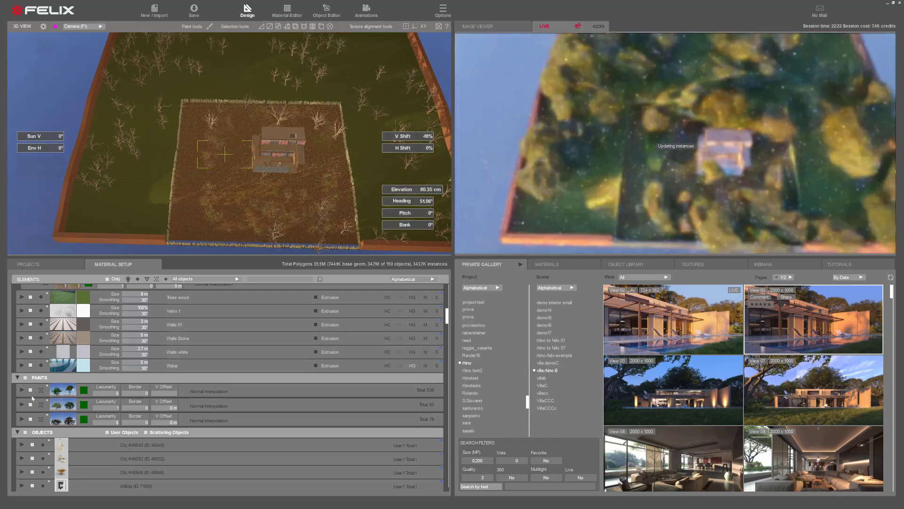
{"action": "left_click", "coordinate": [30, 405]}
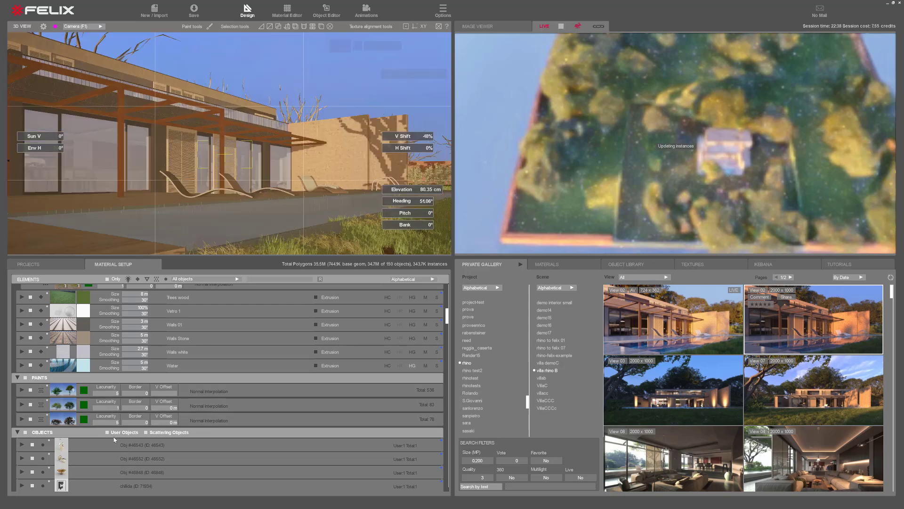
Step: Look through the scene's objects, select the wave chaise lounger in front of the glass doors, and expand its Leather material settings
{"action": "scroll", "coordinate": [76, 440], "scroll_direction": "down", "scroll_amount": 3}
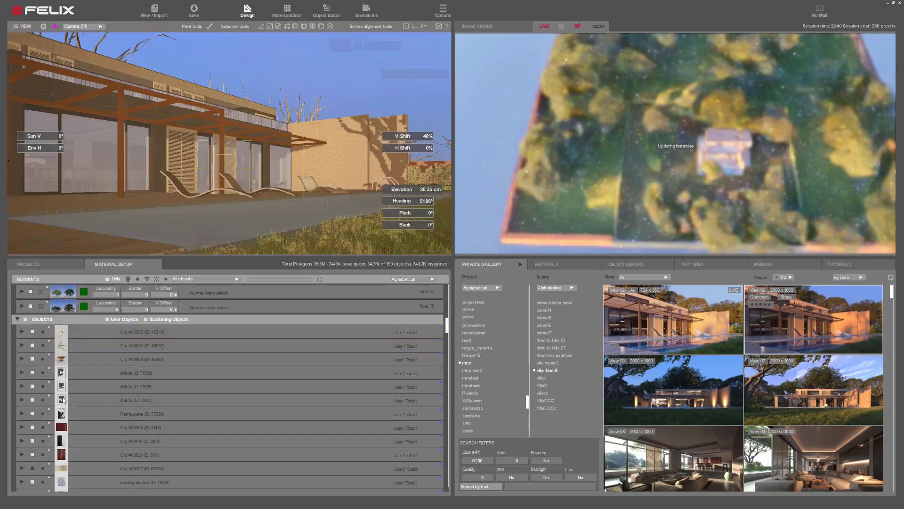
{"action": "scroll", "coordinate": [64, 400], "scroll_direction": "down", "scroll_amount": 6}
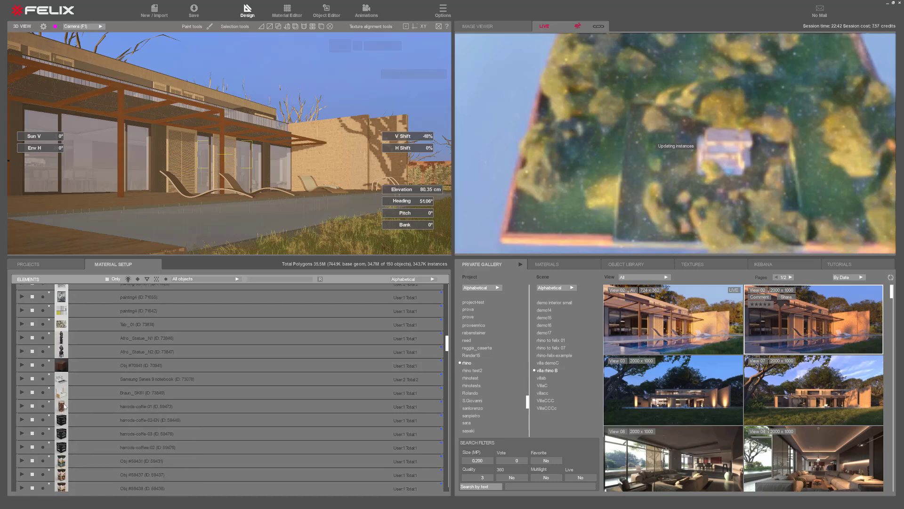
{"action": "scroll", "coordinate": [65, 406], "scroll_direction": "down", "scroll_amount": 15}
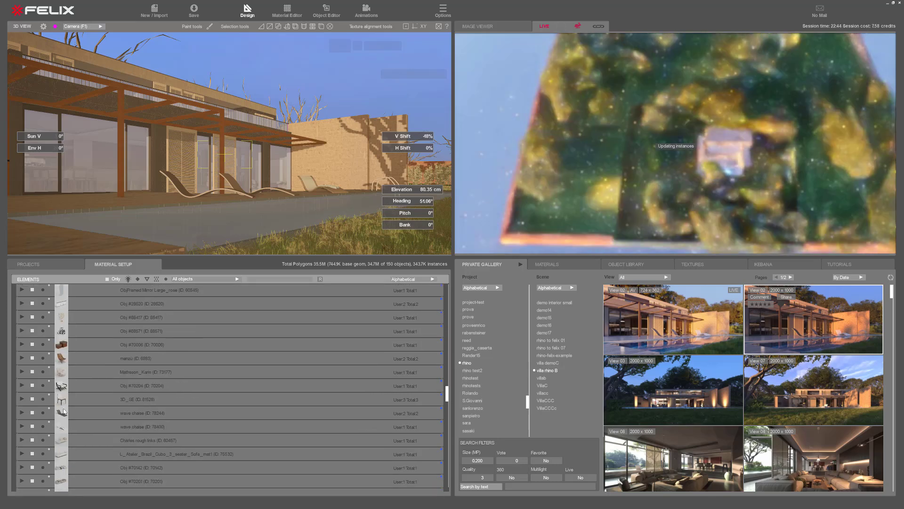
{"action": "scroll", "coordinate": [64, 411], "scroll_direction": "down", "scroll_amount": 15}
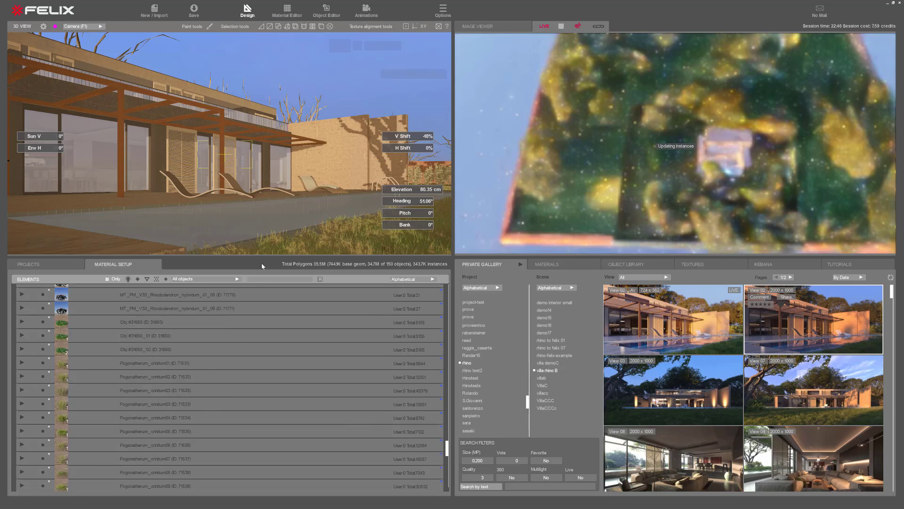
{"action": "left_click", "coordinate": [232, 185]}
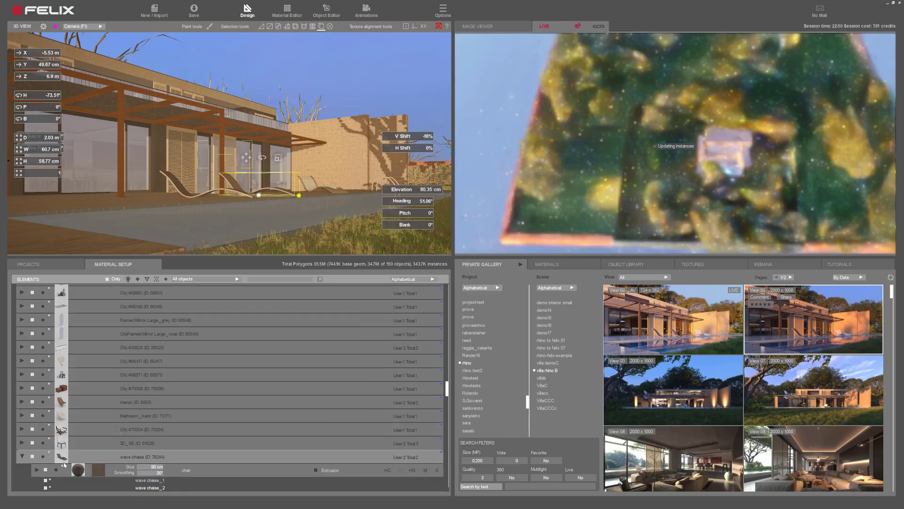
{"action": "left_click", "coordinate": [37, 470]}
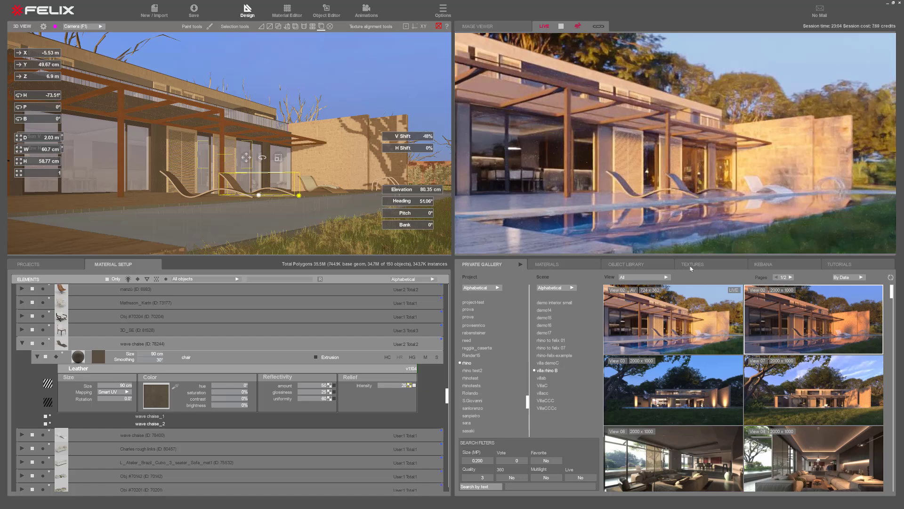
Step: Look at the materials library's Design category and return to the private gallery
{"action": "left_click", "coordinate": [547, 264]}
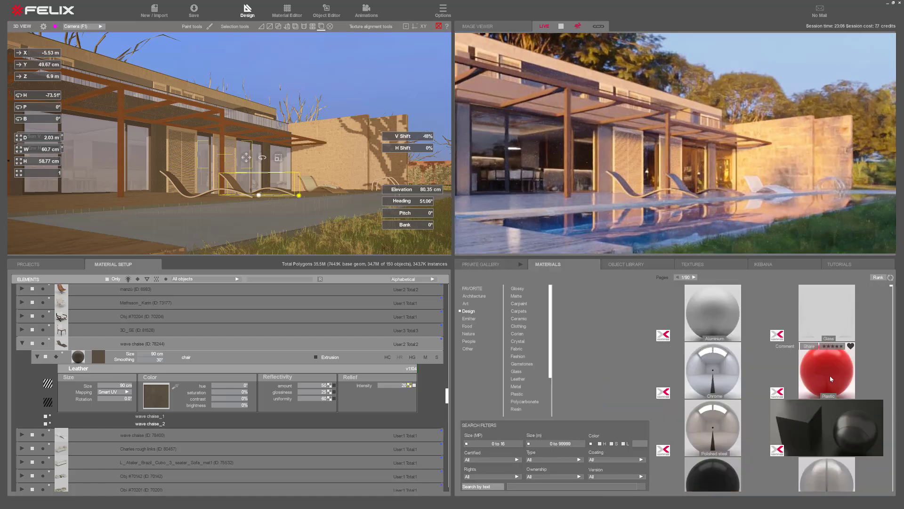
{"action": "left_click", "coordinate": [468, 266]}
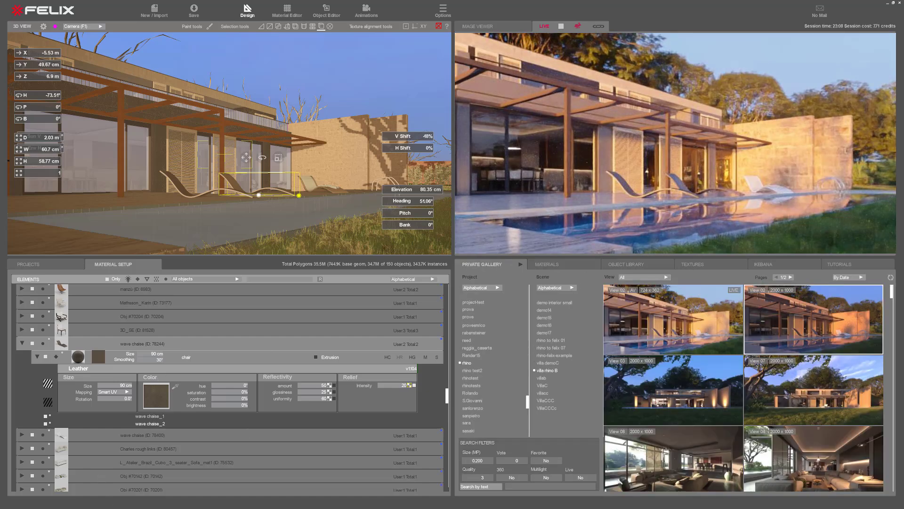
Step: Expand the 3D_SE object and inspect its wood vertical, wood horizontal and leather materials
{"action": "left_click", "coordinate": [21, 329]}
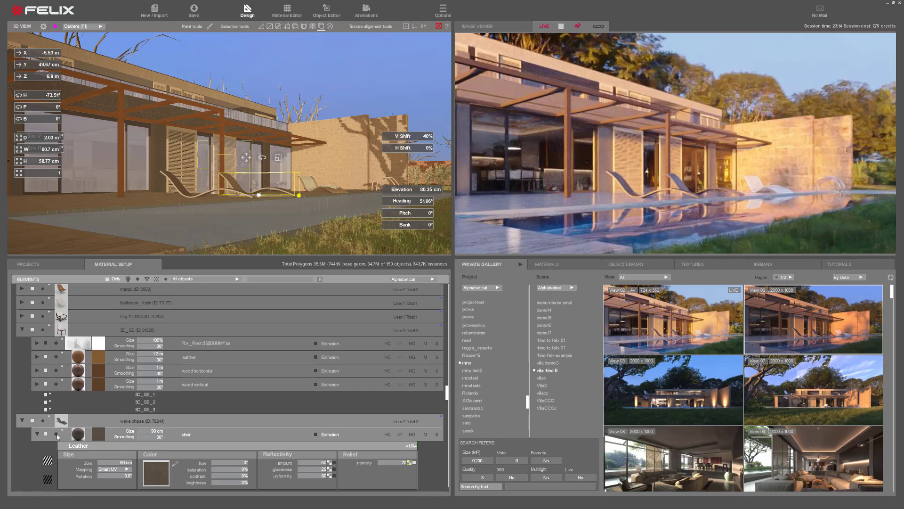
{"action": "left_click", "coordinate": [37, 383]}
{"action": "left_click", "coordinate": [37, 370]}
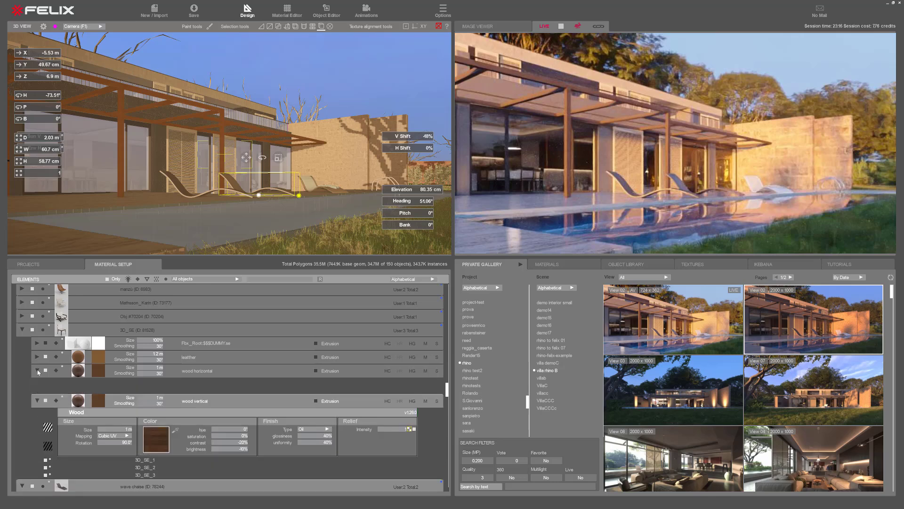
{"action": "left_click", "coordinate": [37, 357]}
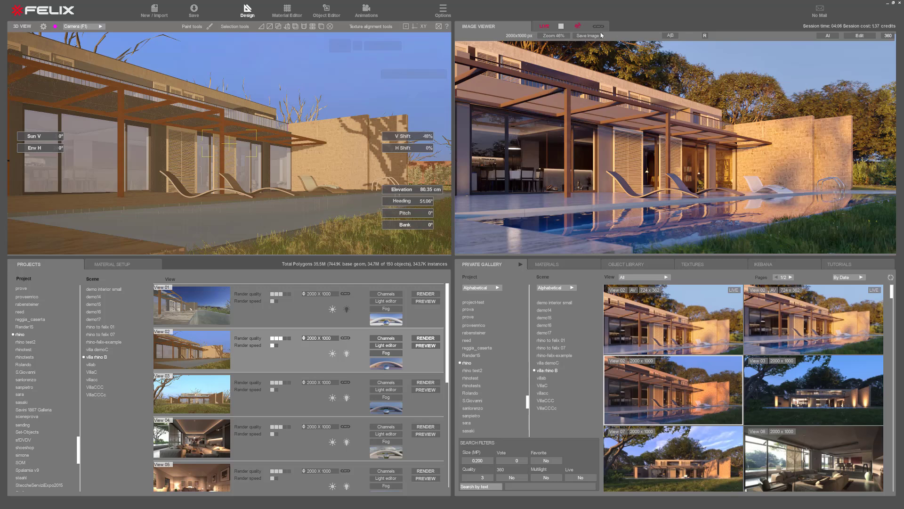
Step: View the View 03 and View 07 renders from the private gallery at full size, enlarging View 07's facade
{"action": "mouse_move", "coordinate": [552, 96]}
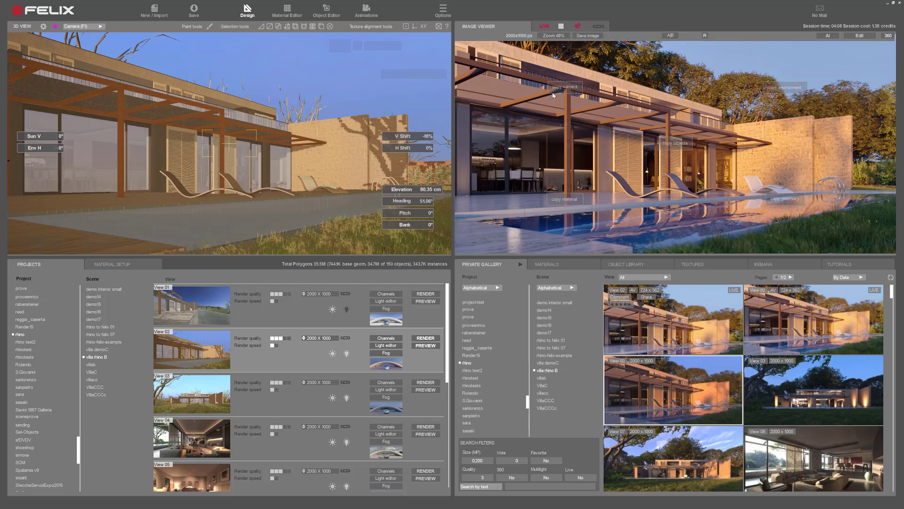
{"action": "left_click", "coordinate": [813, 394]}
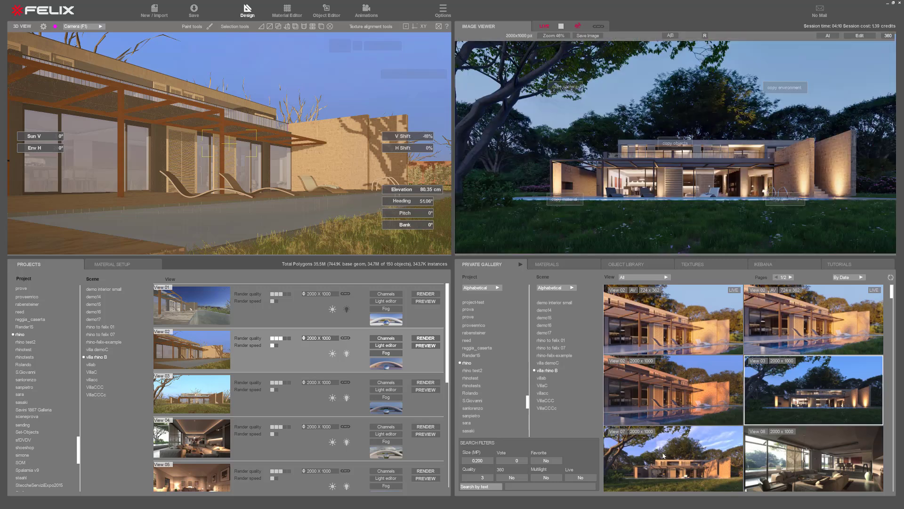
{"action": "mouse_move", "coordinate": [704, 469]}
{"action": "scroll", "coordinate": [677, 188], "scroll_direction": "up", "scroll_amount": 3}
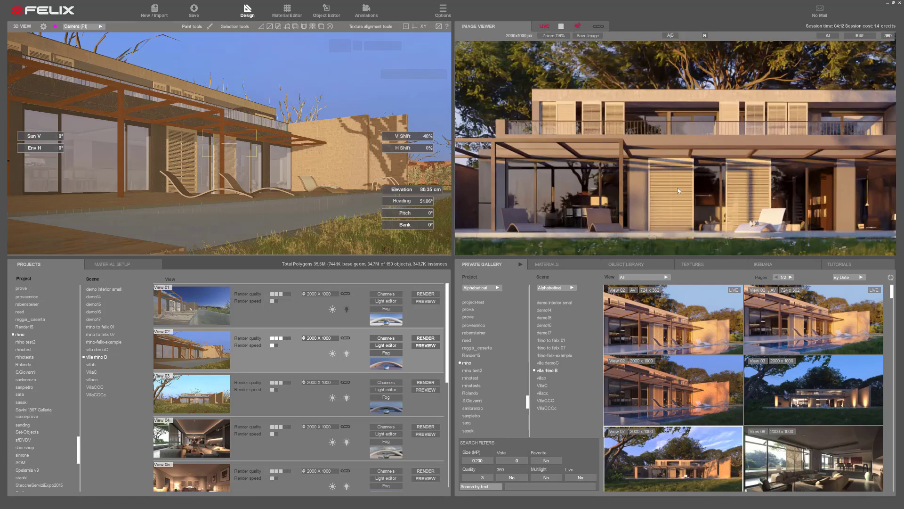
Step: View View 07's render in full and open the 2000 x 1000 View 02 render from the private gallery
{"action": "mouse_move", "coordinate": [706, 169]}
{"action": "left_mouse_down"}
{"action": "mouse_move", "coordinate": [774, 159]}
{"action": "mouse_move", "coordinate": [709, 167]}
{"action": "left_mouse_up"}
{"action": "scroll", "coordinate": [726, 234], "scroll_direction": "down", "scroll_amount": 3}
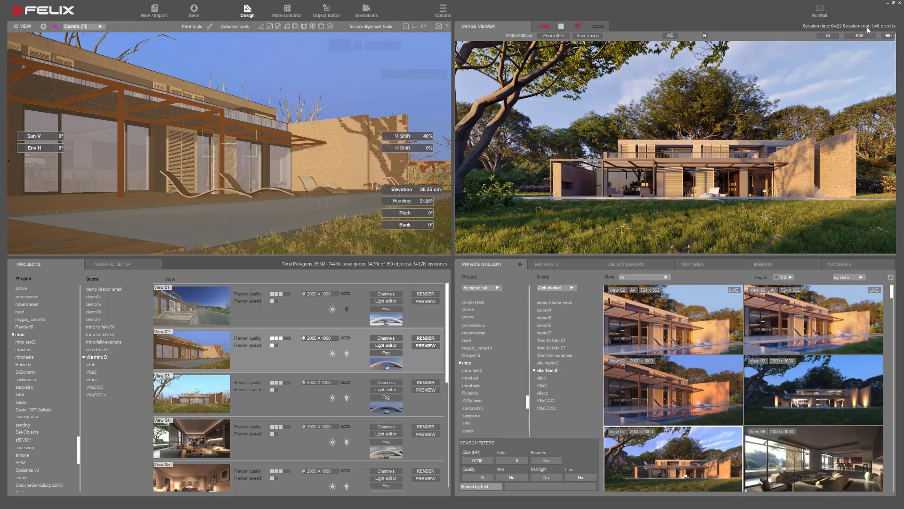
{"action": "mouse_move", "coordinate": [636, 193]}
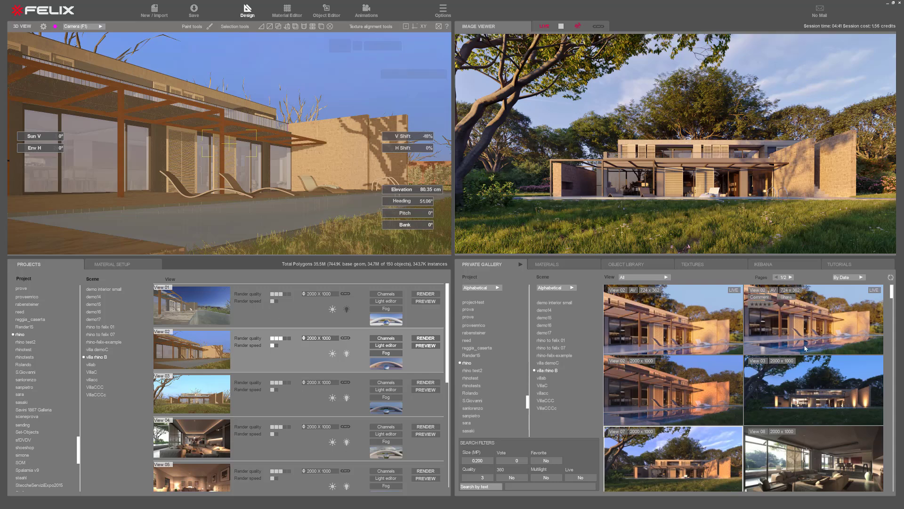
{"action": "left_click", "coordinate": [668, 400]}
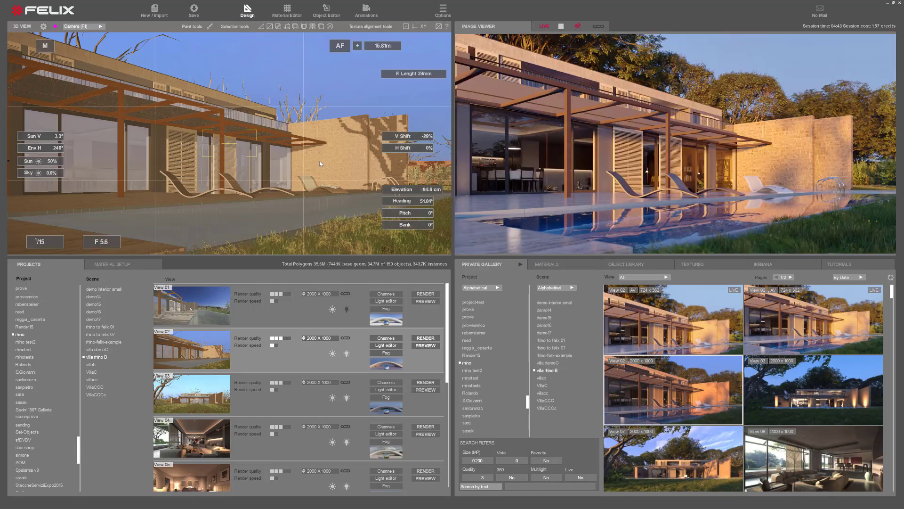
Step: Move the 3D camera far out above the villa and restore it by copying the camera from the View 02 render
{"action": "left_click_drag", "start_coordinate": [229, 143], "coordinate": [258, 160]}
{"action": "scroll", "coordinate": [232, 165], "scroll_direction": "down", "scroll_amount": 6}
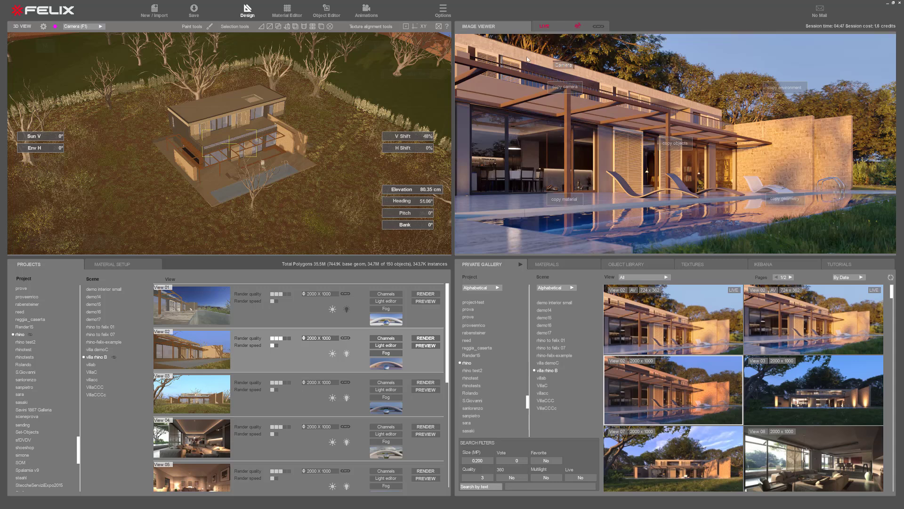
{"action": "left_click", "coordinate": [324, 78]}
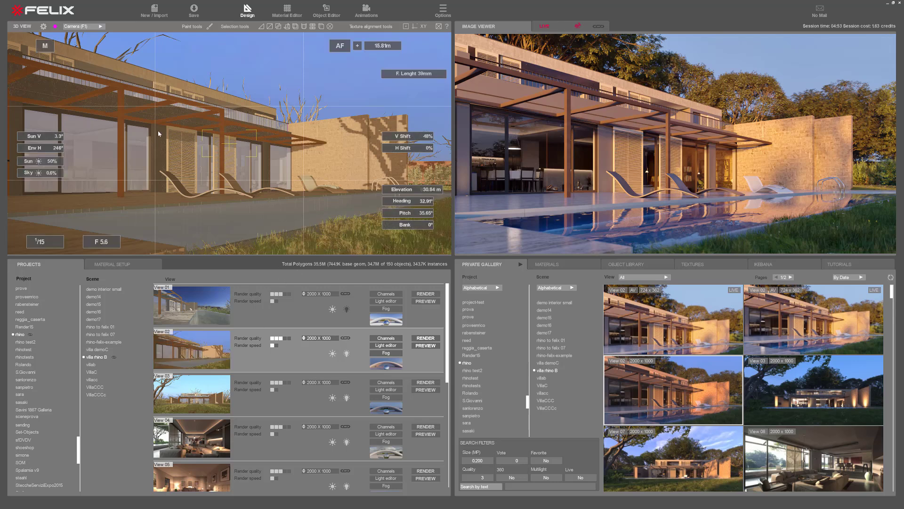
Step: Switch View 02 to a different sky and restore its lighting by copying the environment from the render
{"action": "mouse_move", "coordinate": [366, 354]}
{"action": "left_click", "coordinate": [433, 364]}
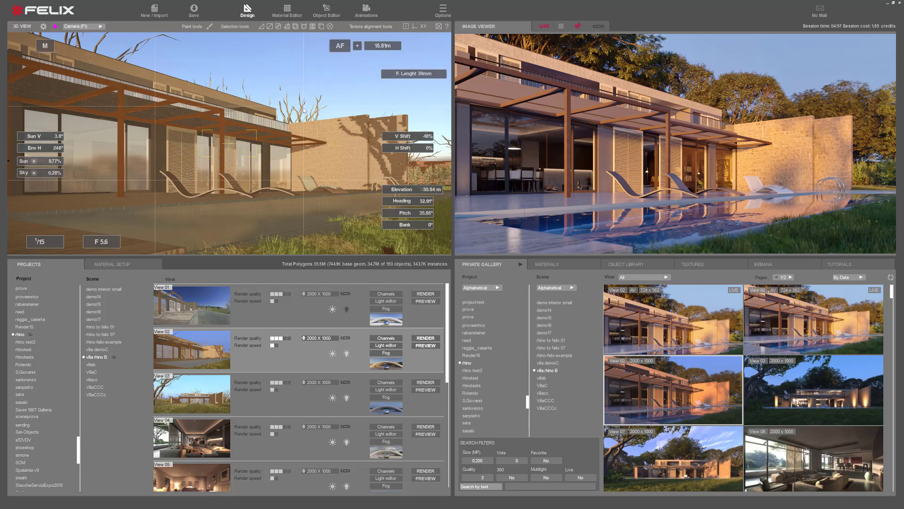
{"action": "mouse_move", "coordinate": [775, 123]}
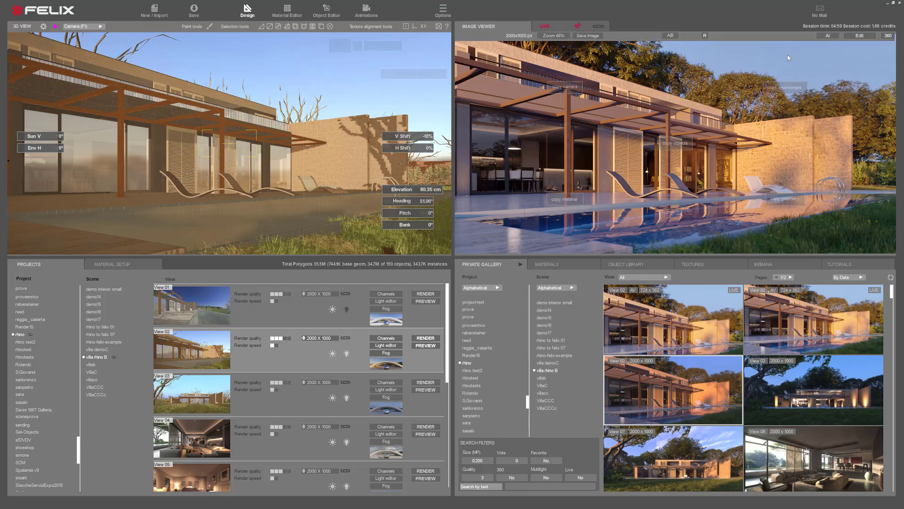
{"action": "left_click_drag", "start_coordinate": [802, 72], "coordinate": [303, 154]}
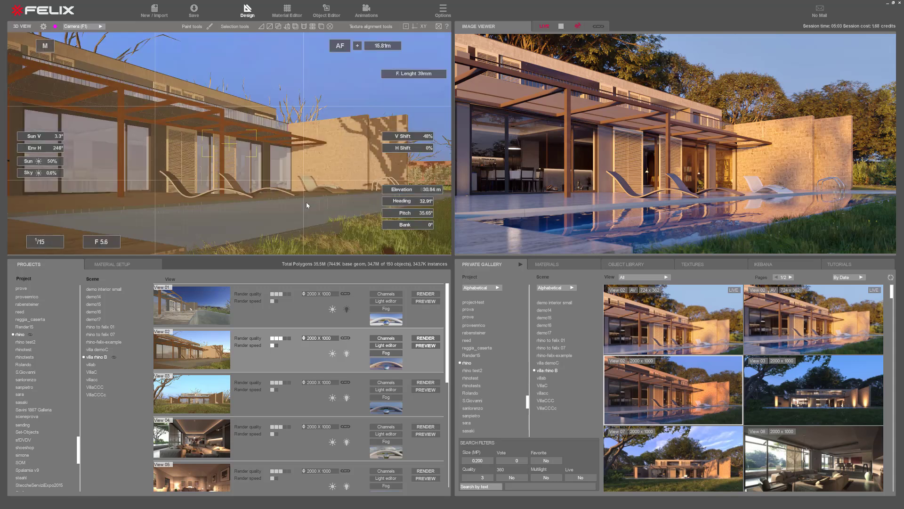
Step: Open the image editing settings for the View 02 render, enlarge the glass doors and enable noise reduction
{"action": "mouse_move", "coordinate": [573, 227]}
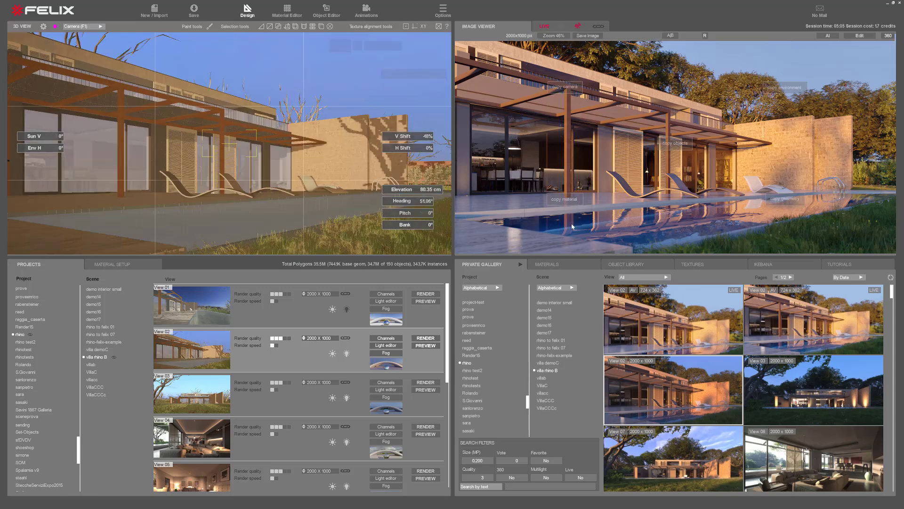
{"action": "mouse_move", "coordinate": [333, 159]}
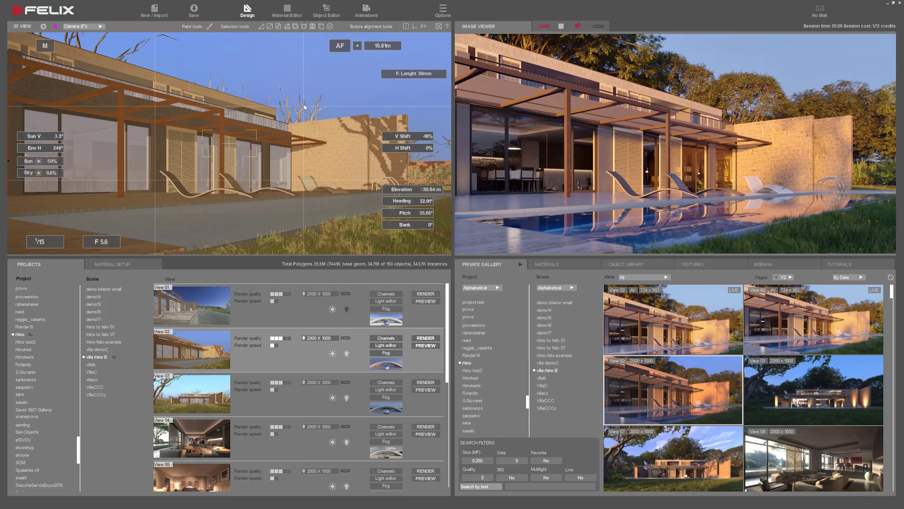
{"action": "mouse_move", "coordinate": [612, 243]}
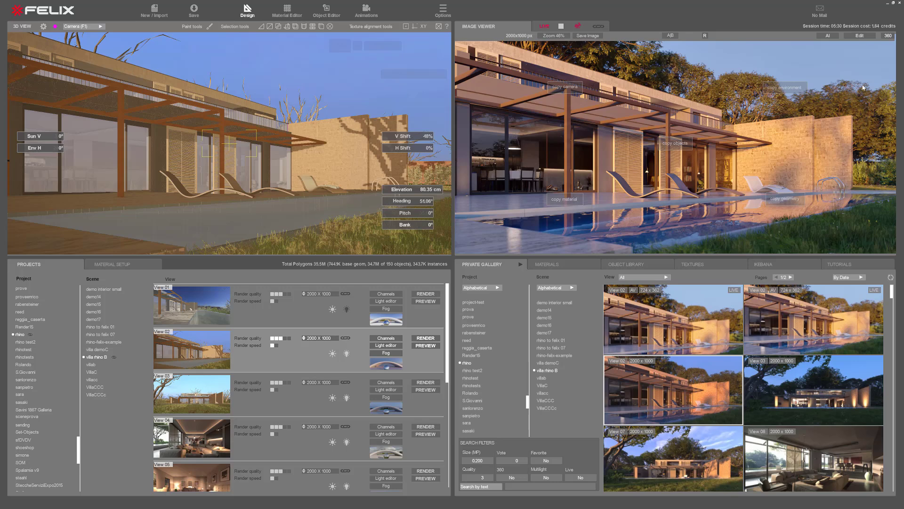
{"action": "left_click", "coordinate": [860, 38]}
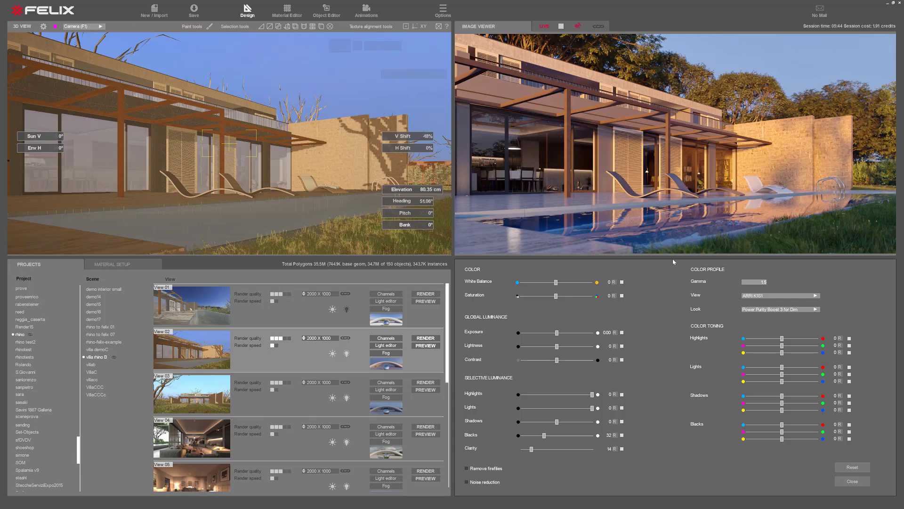
{"action": "scroll", "coordinate": [621, 160], "scroll_direction": "up", "scroll_amount": 5}
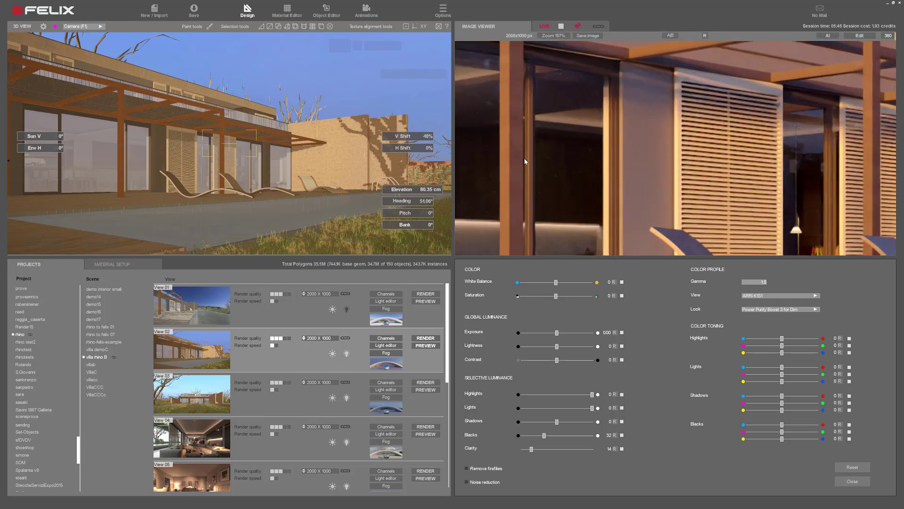
{"action": "left_click_drag", "start_coordinate": [622, 160], "coordinate": [655, 161]}
{"action": "scroll", "coordinate": [615, 151], "scroll_direction": "up", "scroll_amount": 3}
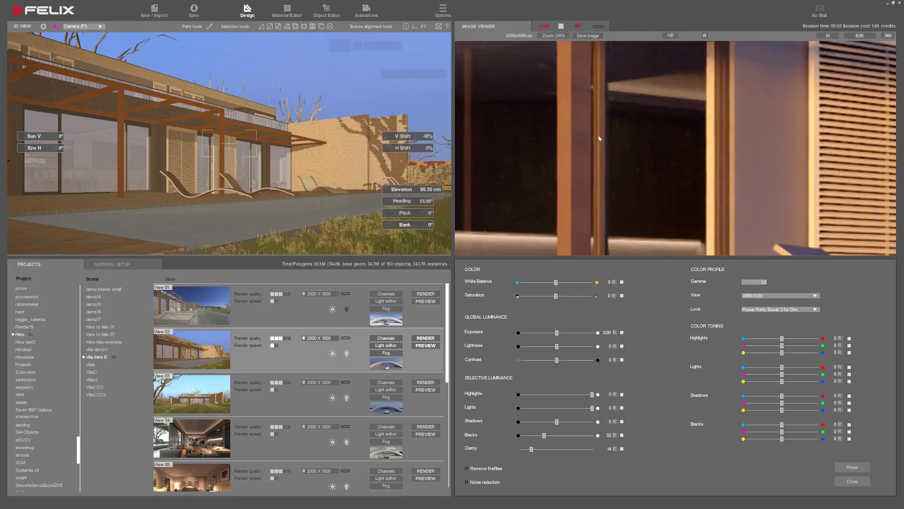
{"action": "left_click", "coordinate": [492, 480]}
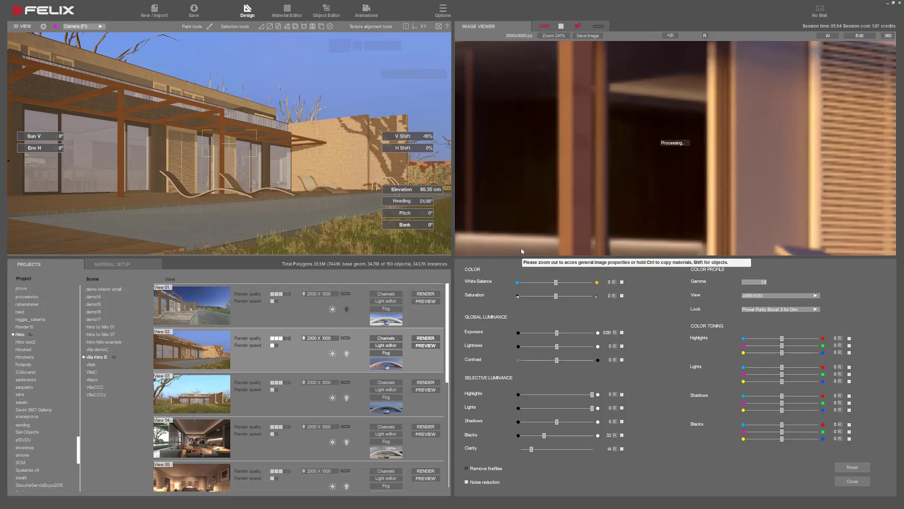
Step: Inspect the noise-reduced pergola and doors up close, disable noise reduction, and close the image editing settings
{"action": "left_click_drag", "start_coordinate": [569, 118], "coordinate": [571, 163]}
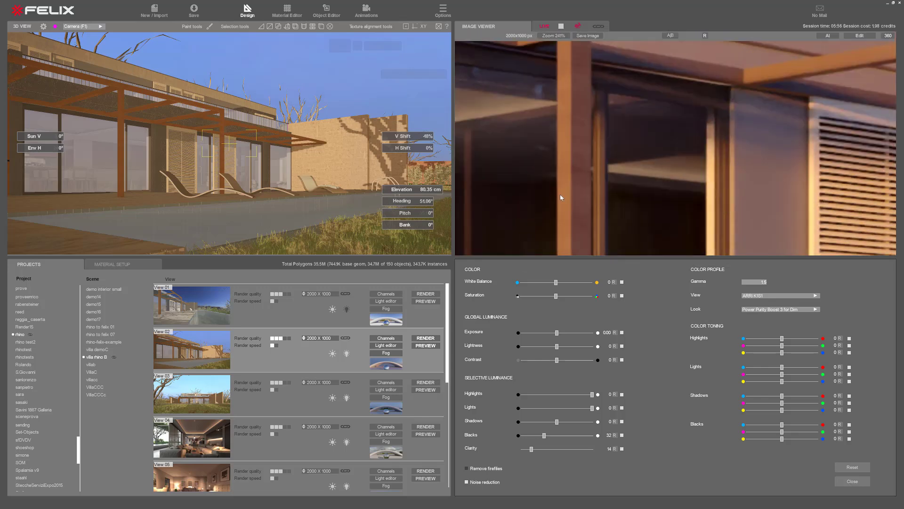
{"action": "left_click_drag", "start_coordinate": [536, 235], "coordinate": [564, 151]}
{"action": "left_click_drag", "start_coordinate": [502, 198], "coordinate": [650, 157]}
{"action": "scroll", "coordinate": [624, 194], "scroll_direction": "down", "scroll_amount": 4}
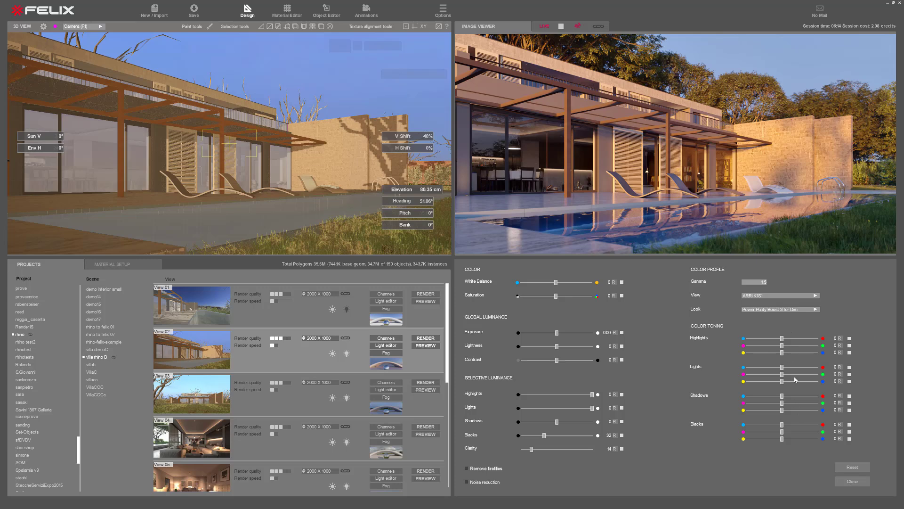
{"action": "left_click", "coordinate": [852, 485]}
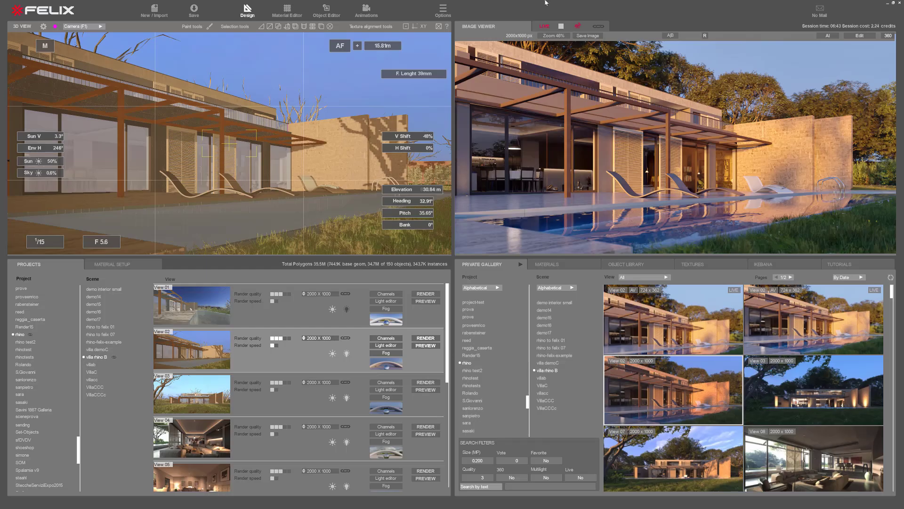
Step: Start the live render of View 02 and navigate the 3D camera around the villa to a close-up of the loungers
{"action": "left_click", "coordinate": [545, 26]}
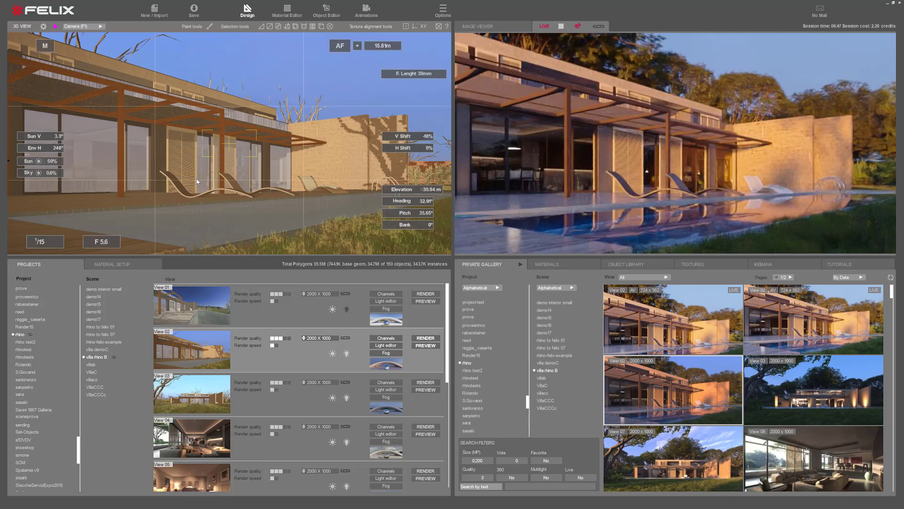
{"action": "middle_click_drag", "start_coordinate": [162, 170], "coordinate": [355, 168]}
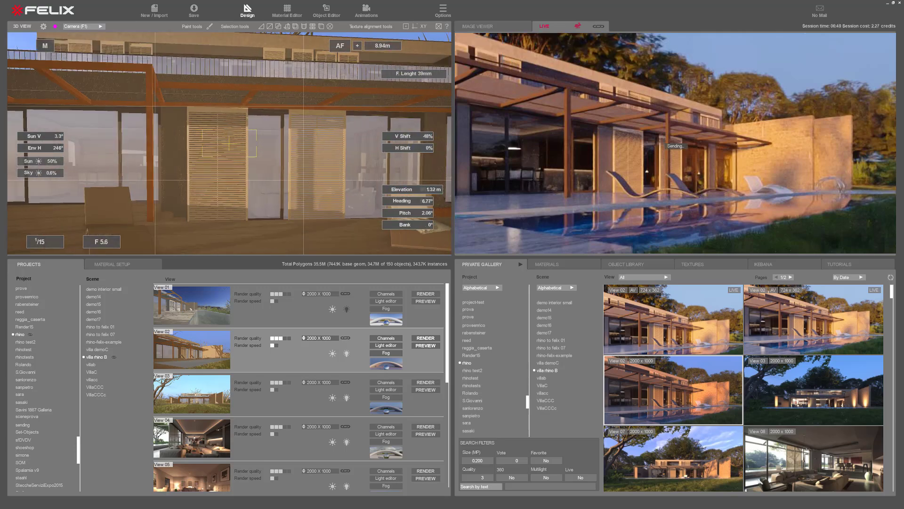
{"action": "middle_click_drag", "start_coordinate": [255, 165], "coordinate": [288, 189]}
{"action": "scroll", "coordinate": [264, 164], "scroll_direction": "down", "scroll_amount": 5}
{"action": "scroll", "coordinate": [288, 188], "scroll_direction": "down", "scroll_amount": 5}
{"action": "scroll", "coordinate": [106, 152], "scroll_direction": "up", "scroll_amount": 5}
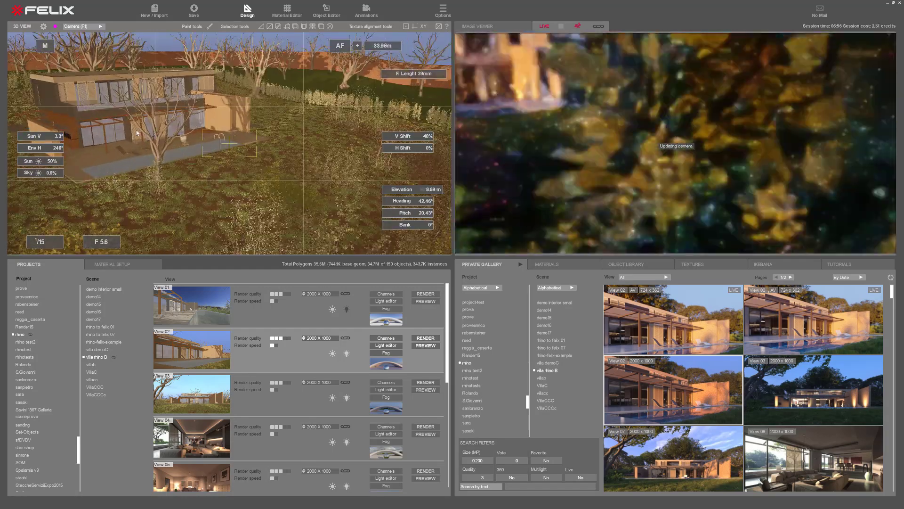
{"action": "scroll", "coordinate": [106, 152], "scroll_direction": "up", "scroll_amount": 5}
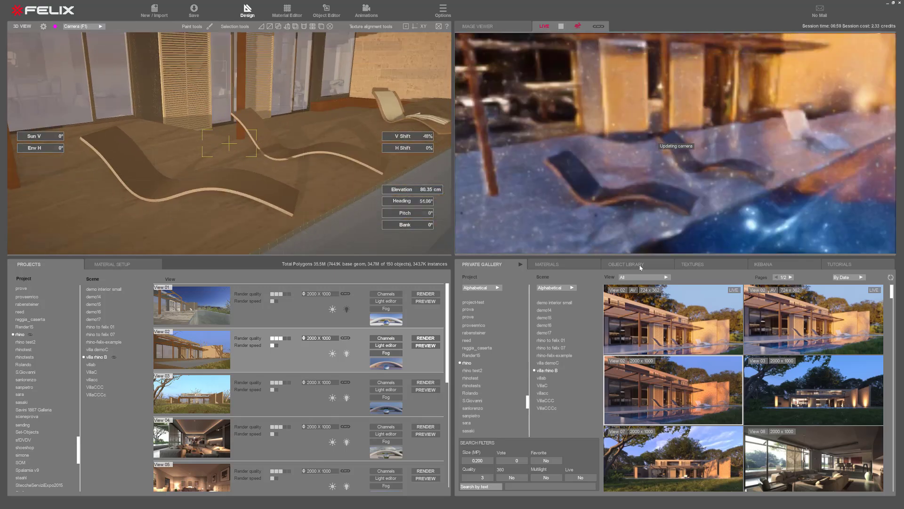
Step: Move the nearest chaise lounger across the deck and undo the move
{"action": "left_click", "coordinate": [197, 194]}
{"action": "left_click_drag", "start_coordinate": [196, 194], "coordinate": [179, 172]}
{"action": "mouse_move", "coordinate": [636, 238]}
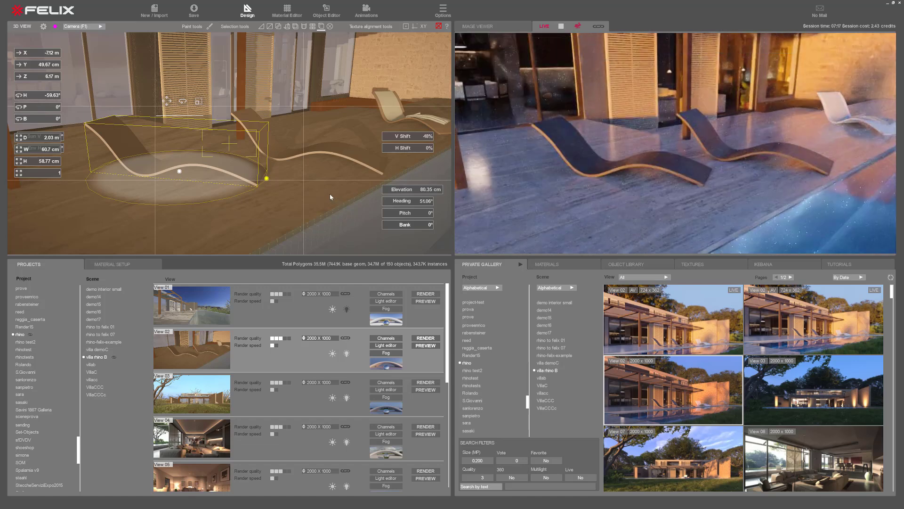
{"action": "key", "text": "ctrl+z"}
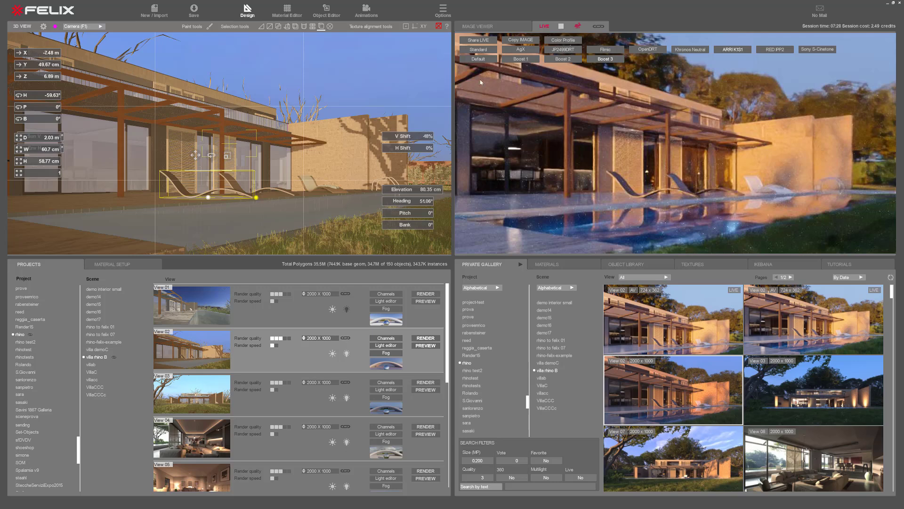
Step: Compare the Sony S-Cinetone, AgX and Filmic color profiles in the live render, restore ARRI K1S1, and select the middle lounger
{"action": "left_click", "coordinate": [820, 50]}
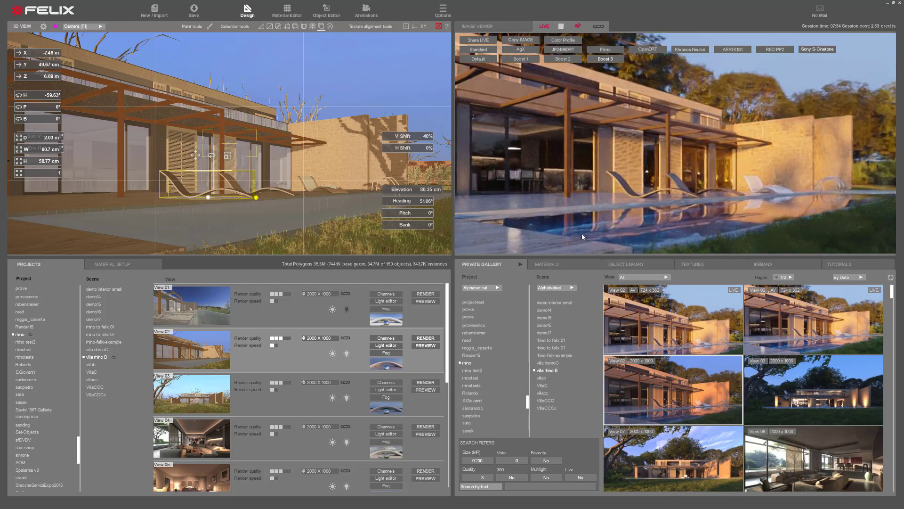
{"action": "left_click", "coordinate": [730, 50]}
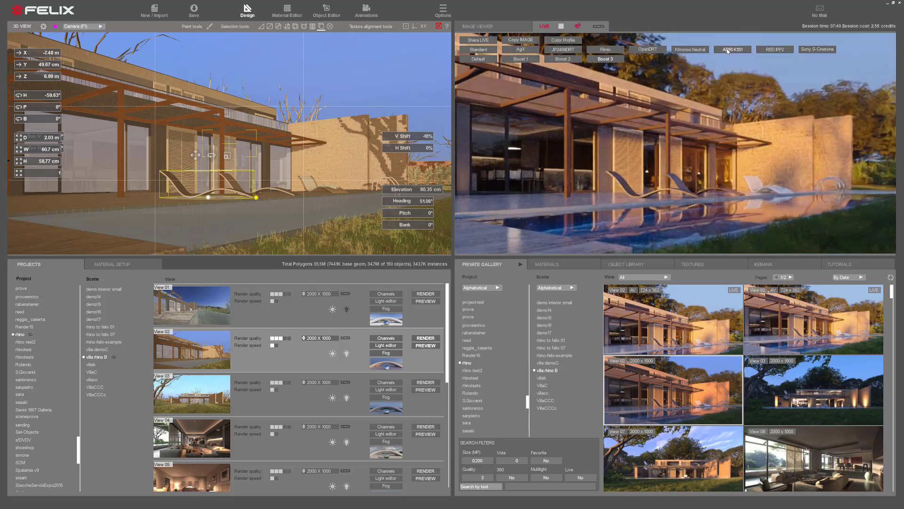
{"action": "left_click", "coordinate": [521, 50]}
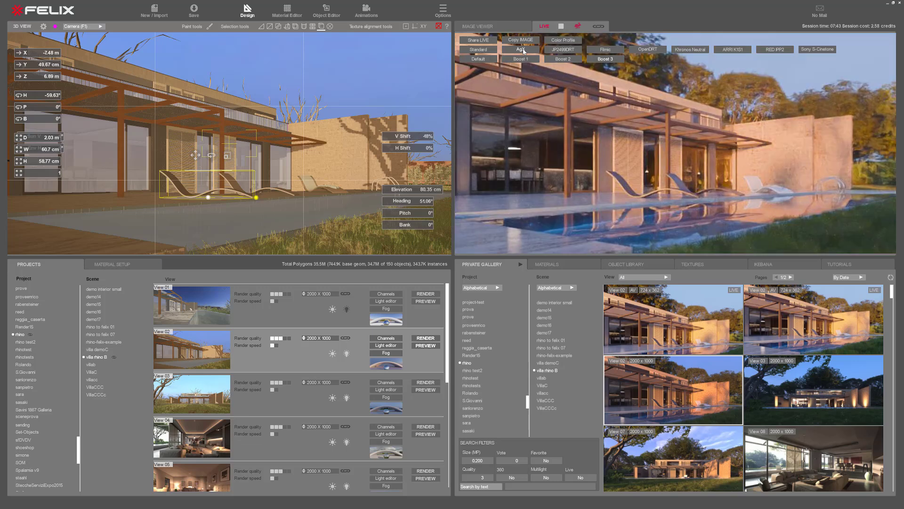
{"action": "left_click", "coordinate": [606, 49]}
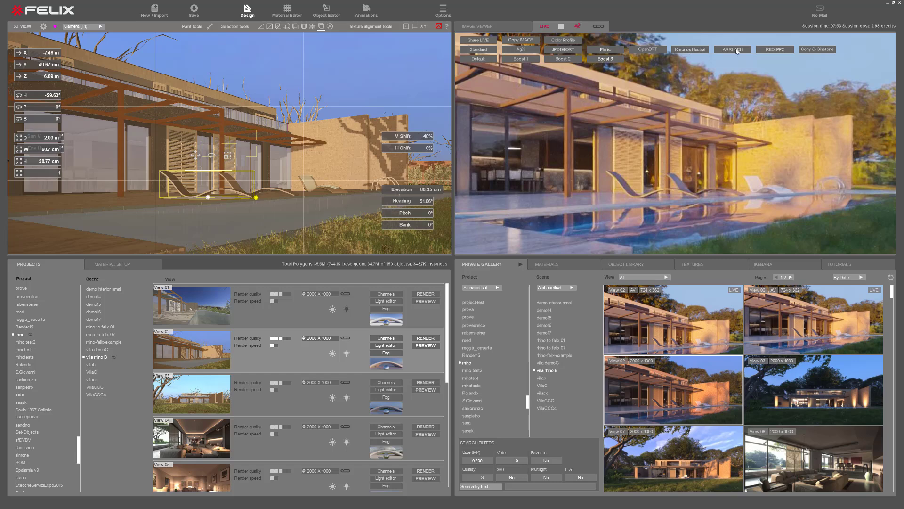
{"action": "left_click", "coordinate": [733, 50]}
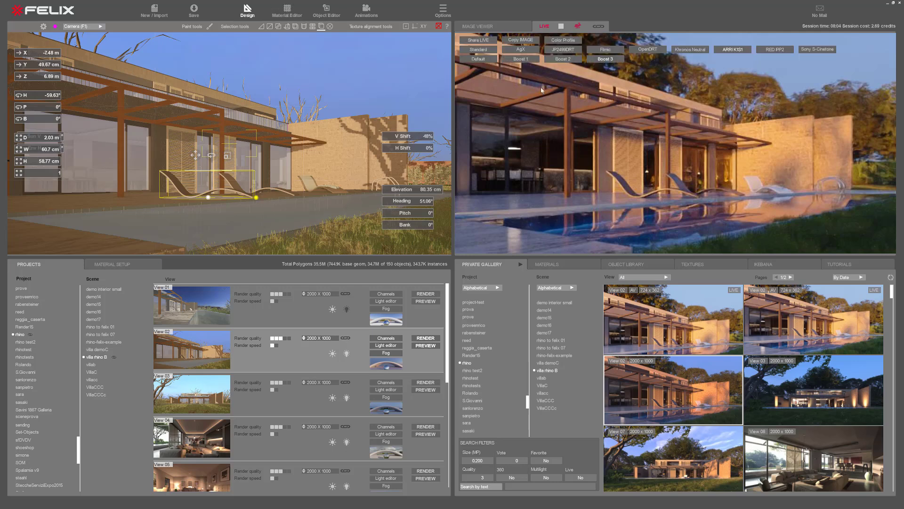
{"action": "left_click", "coordinate": [698, 185]}
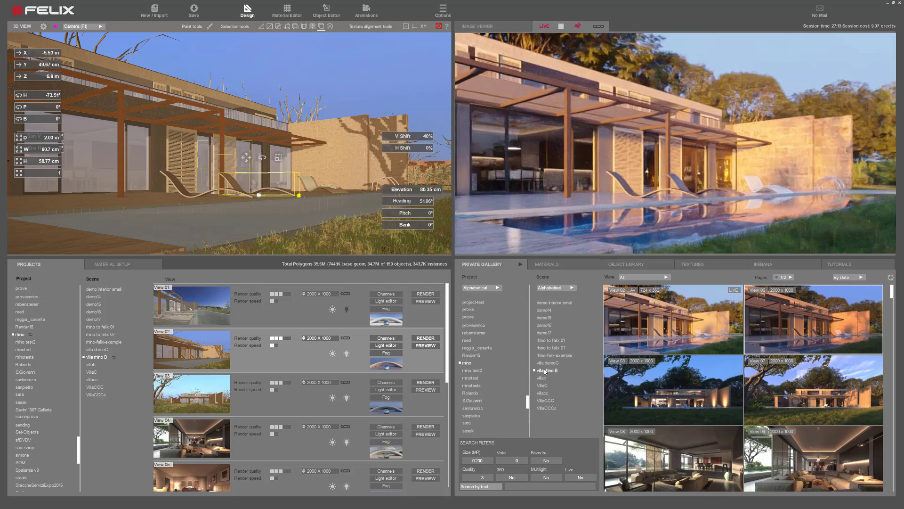
Step: View the View 08 and View 04 interior renders and the View 07 exterior render from the private gallery
{"action": "scroll", "coordinate": [673, 425], "scroll_direction": "down", "scroll_amount": 2}
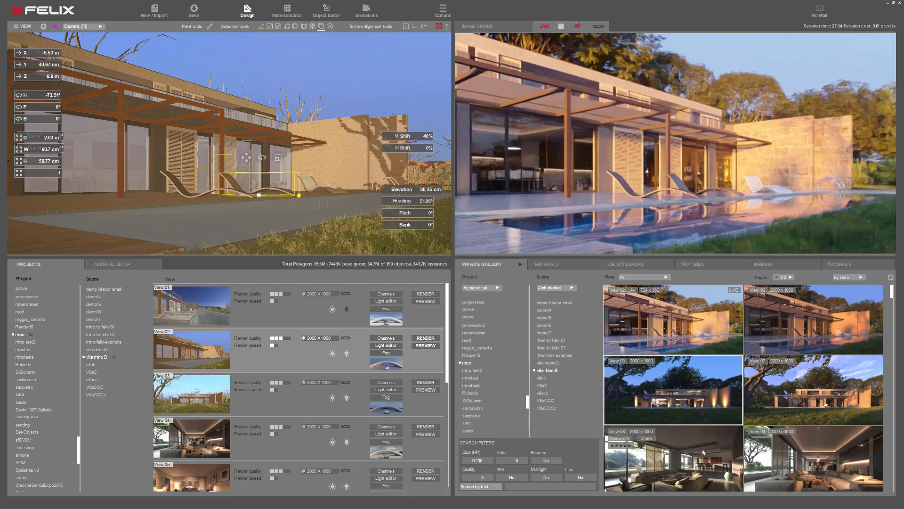
{"action": "left_click", "coordinate": [673, 417]}
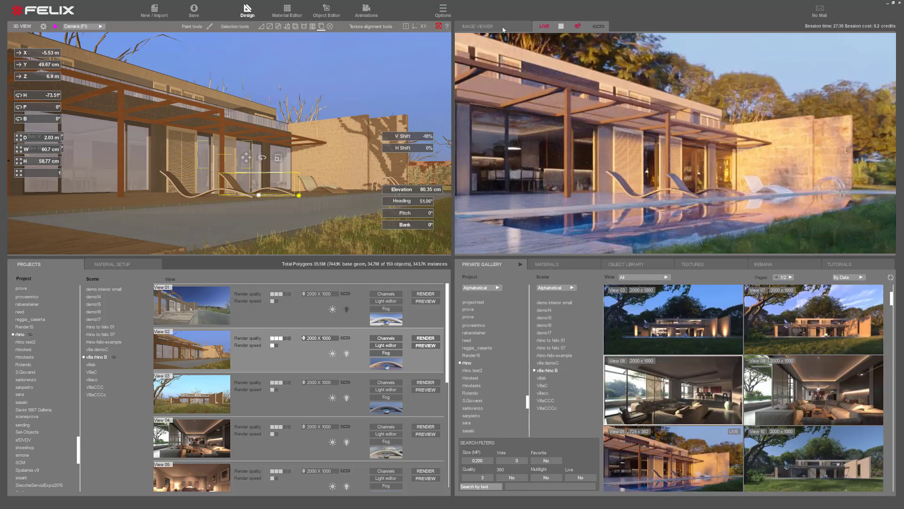
{"action": "mouse_move", "coordinate": [840, 397]}
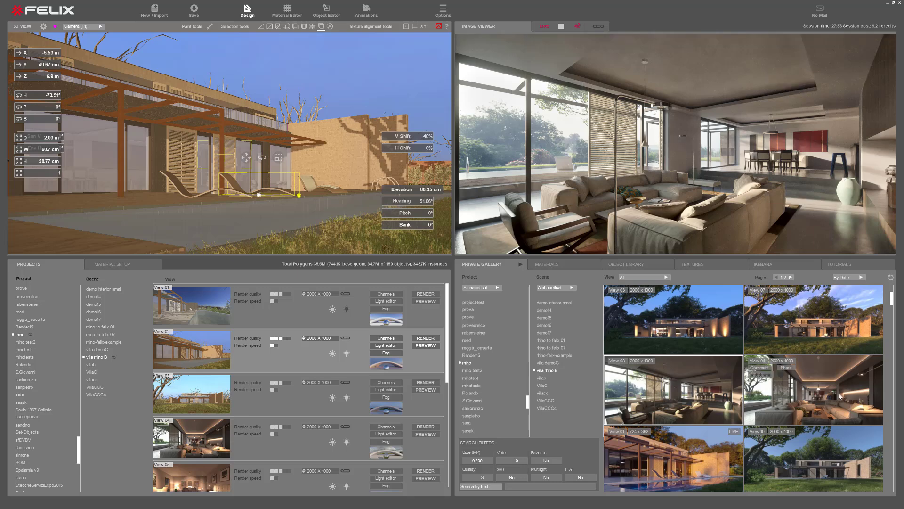
{"action": "left_click", "coordinate": [808, 409]}
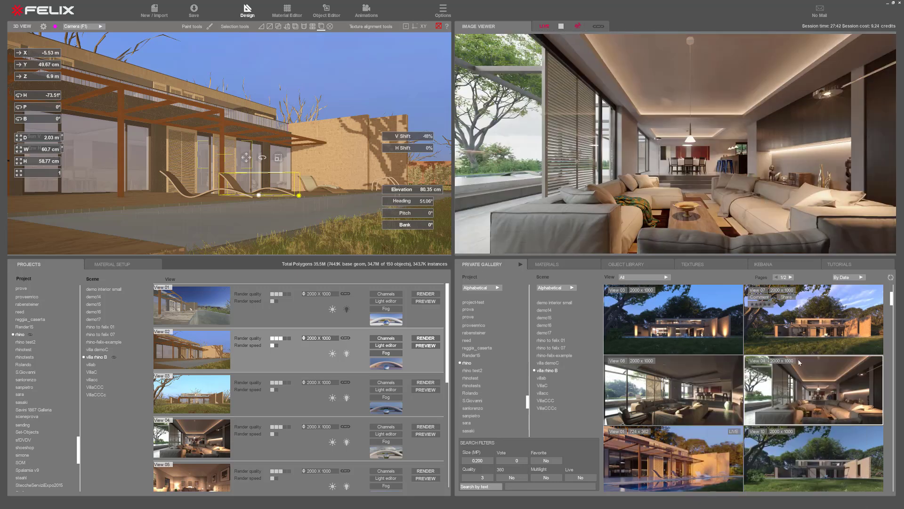
{"action": "mouse_move", "coordinate": [799, 371]}
{"action": "left_click", "coordinate": [784, 319]}
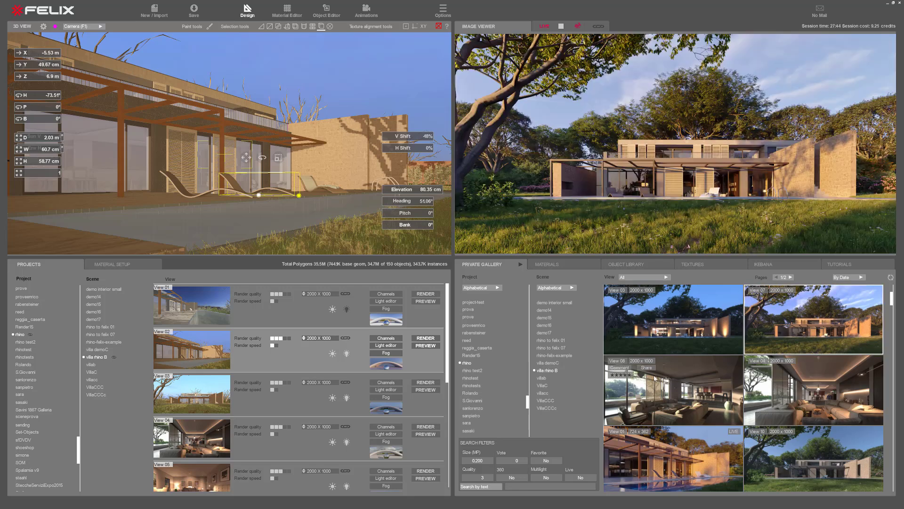
Step: Check the private gallery's sort options, filter its renders to View 04, and restore the view filter to All
{"action": "left_click", "coordinate": [765, 338]}
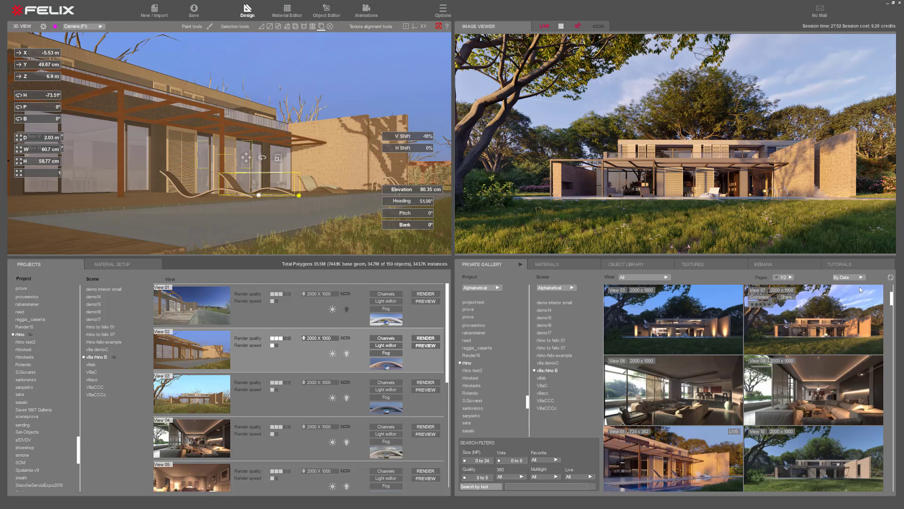
{"action": "left_click", "coordinate": [852, 278]}
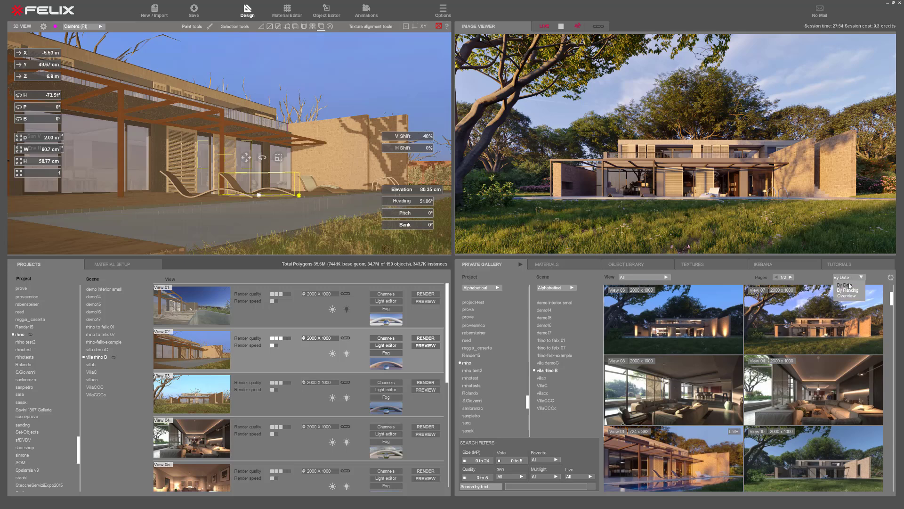
{"action": "left_click", "coordinate": [638, 277]}
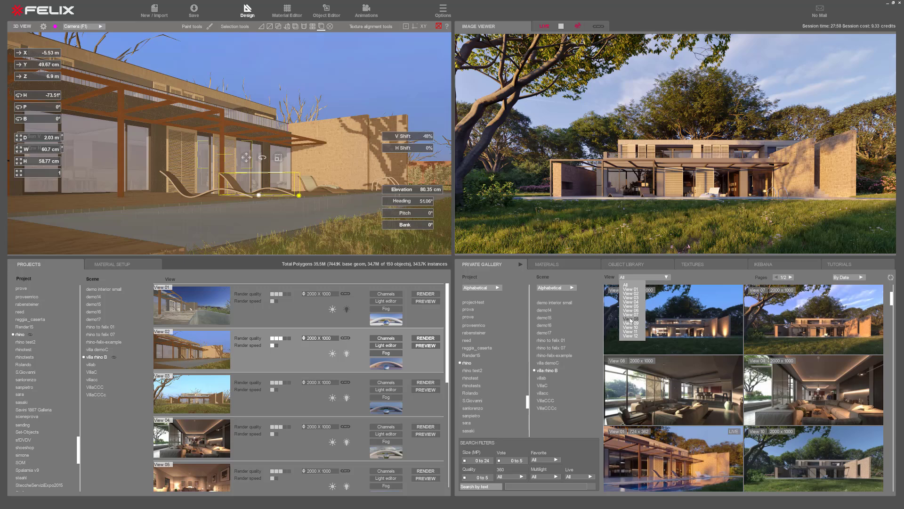
{"action": "left_click", "coordinate": [630, 302]}
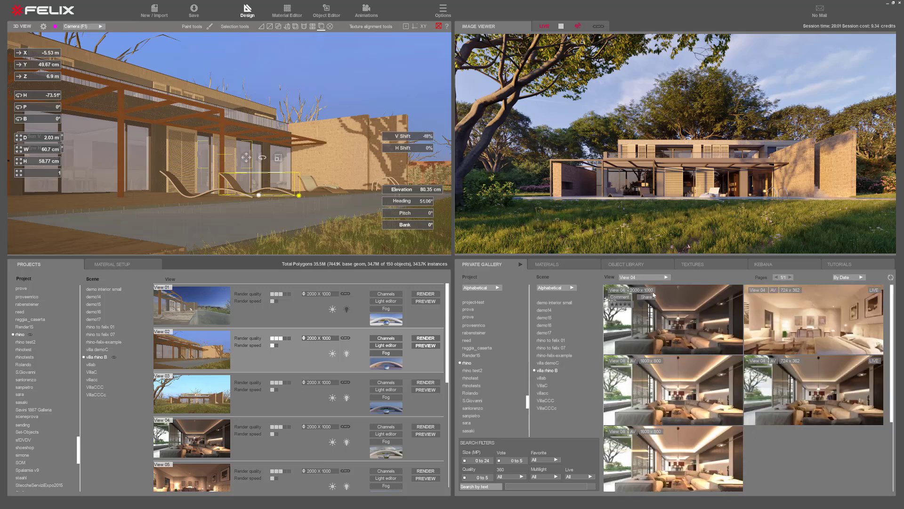
{"action": "left_click", "coordinate": [638, 277]}
{"action": "left_click", "coordinate": [637, 285]}
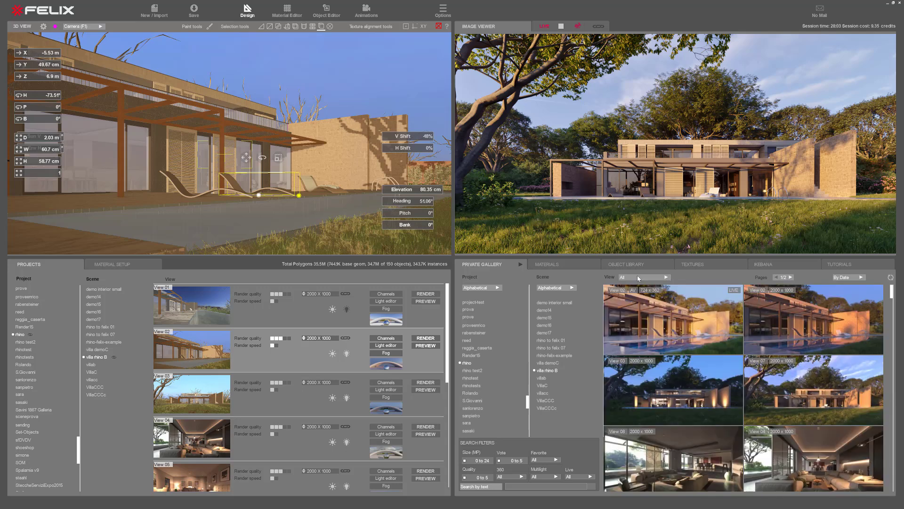
{"action": "left_click", "coordinate": [638, 278]}
{"action": "left_click", "coordinate": [636, 285]}
Step: Browse the materials library's Architecture category, including Interior floor, and the Grass and Ground subcategories under Nature
{"action": "left_click", "coordinate": [568, 267]}
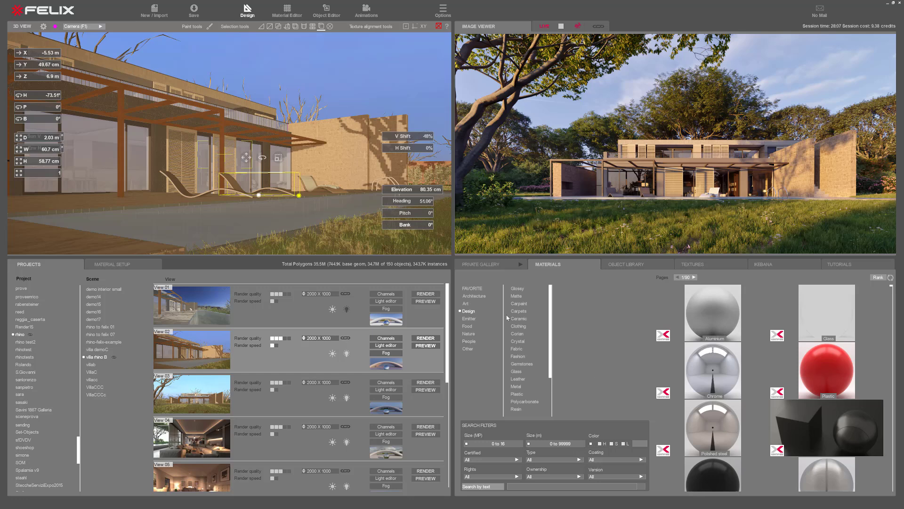
{"action": "left_click", "coordinate": [469, 296]}
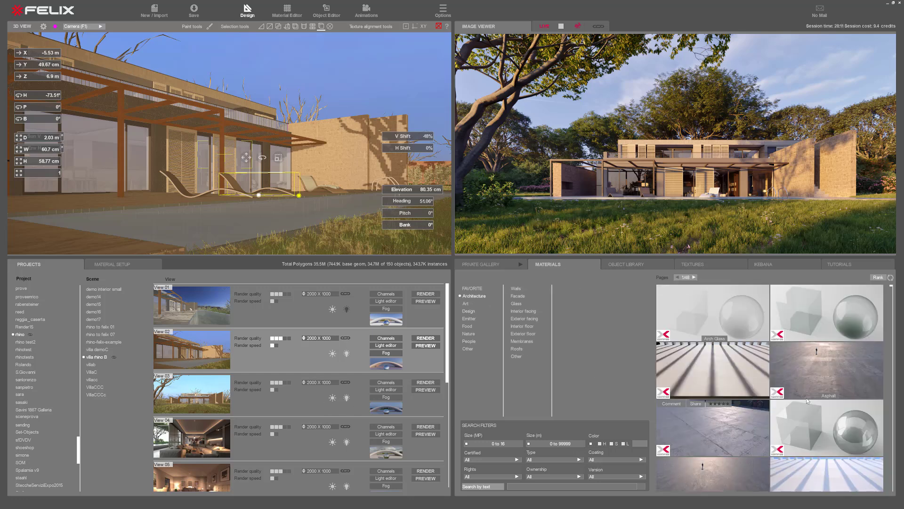
{"action": "left_click", "coordinate": [519, 326]}
{"action": "left_click", "coordinate": [567, 288]}
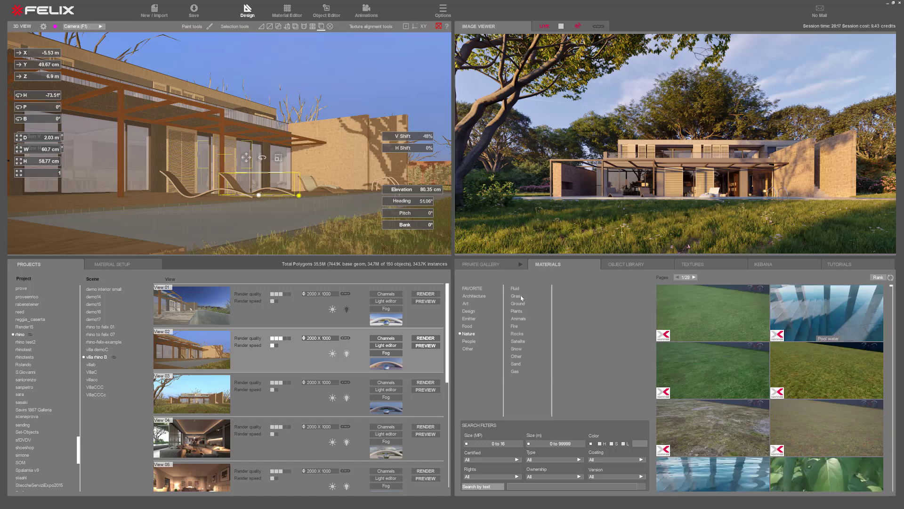
{"action": "left_click", "coordinate": [514, 296]}
{"action": "left_click", "coordinate": [518, 303]}
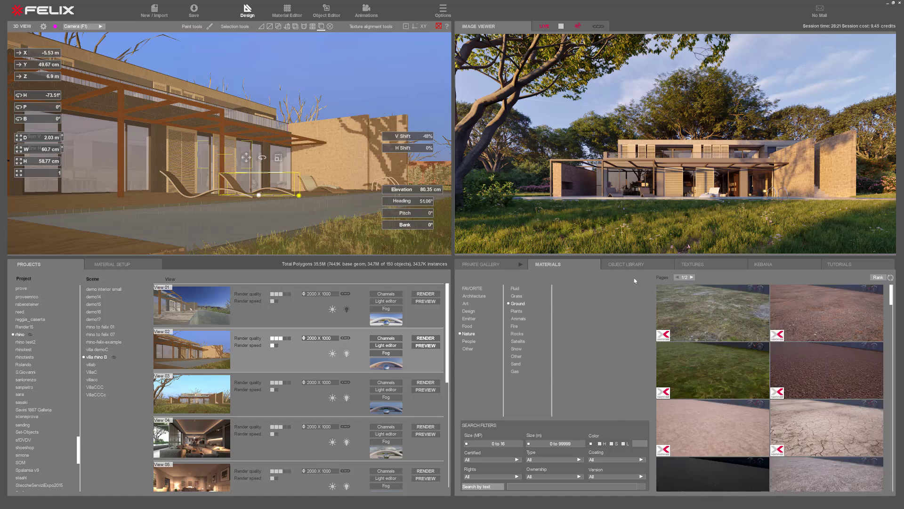
Step: Browse the Vehicles, Plants, People, Electronics and Jewellery categories of the object library
{"action": "left_click", "coordinate": [634, 265]}
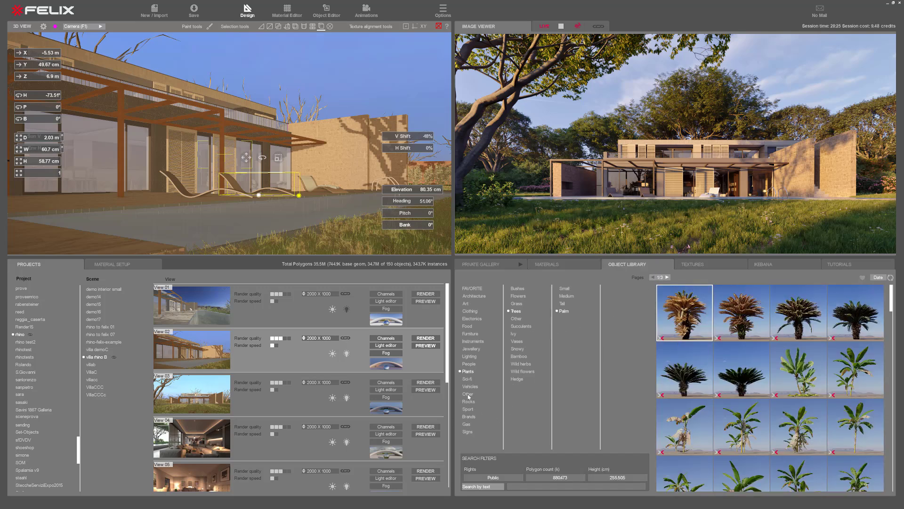
{"action": "left_click", "coordinate": [470, 387]}
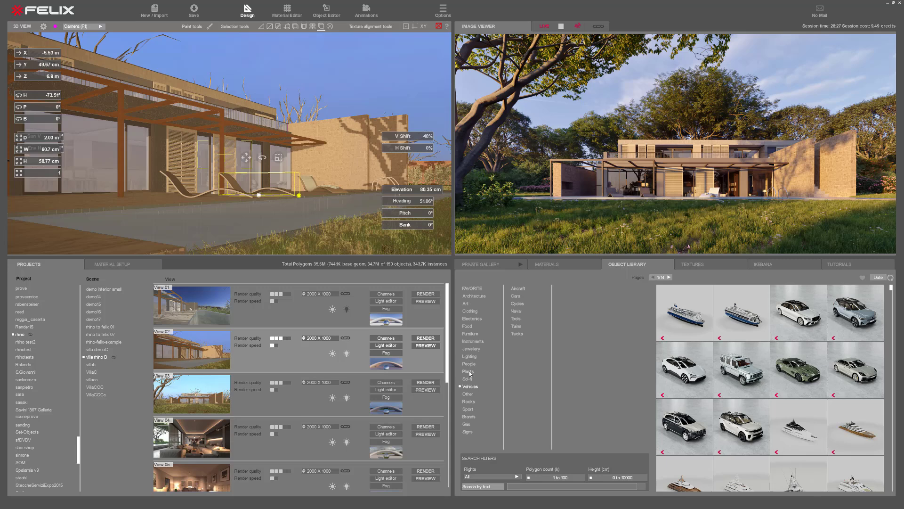
{"action": "left_click", "coordinate": [468, 372]}
{"action": "left_click", "coordinate": [469, 363]}
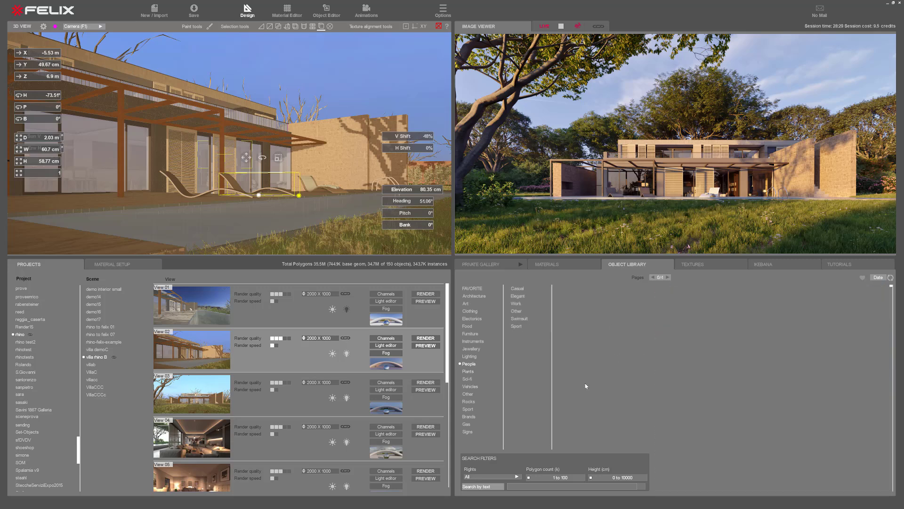
{"action": "left_click", "coordinate": [472, 319]}
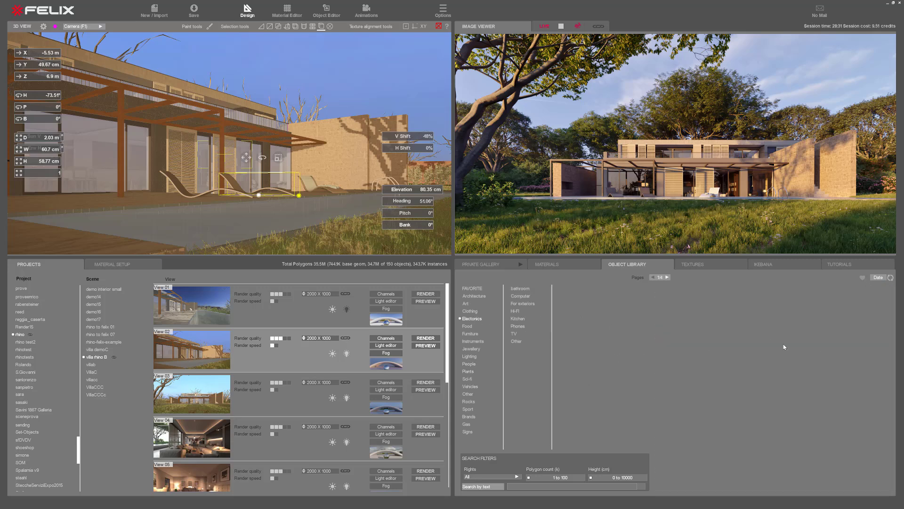
{"action": "left_click", "coordinate": [471, 349]}
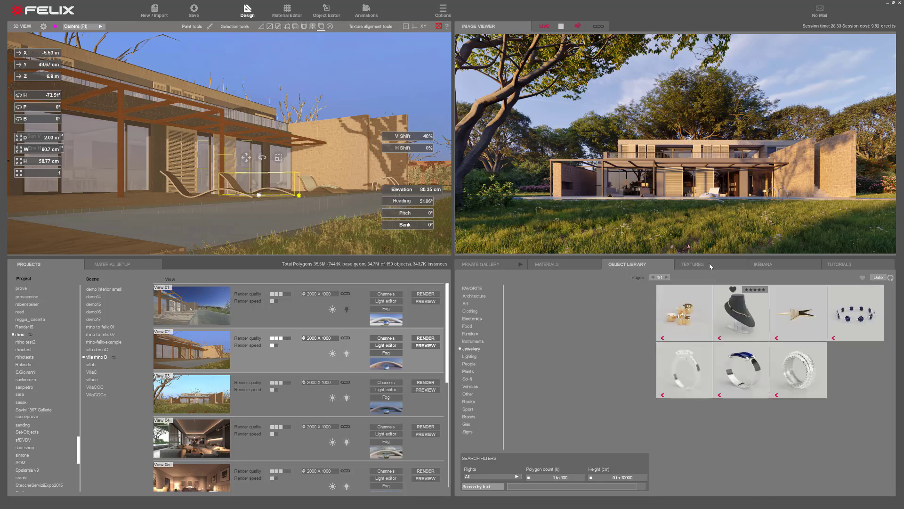
Step: Browse the Environments textures and the recent Ikebana presets
{"action": "left_click", "coordinate": [697, 265]}
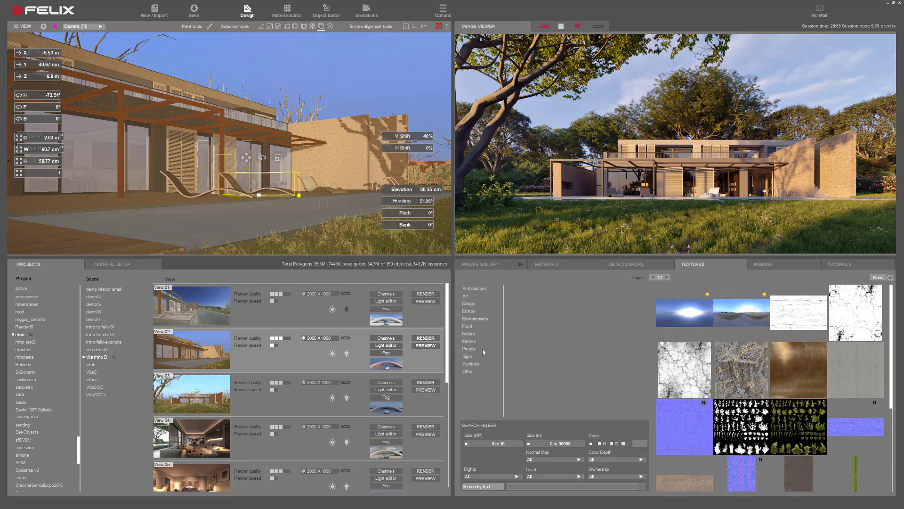
{"action": "left_click", "coordinate": [475, 319]}
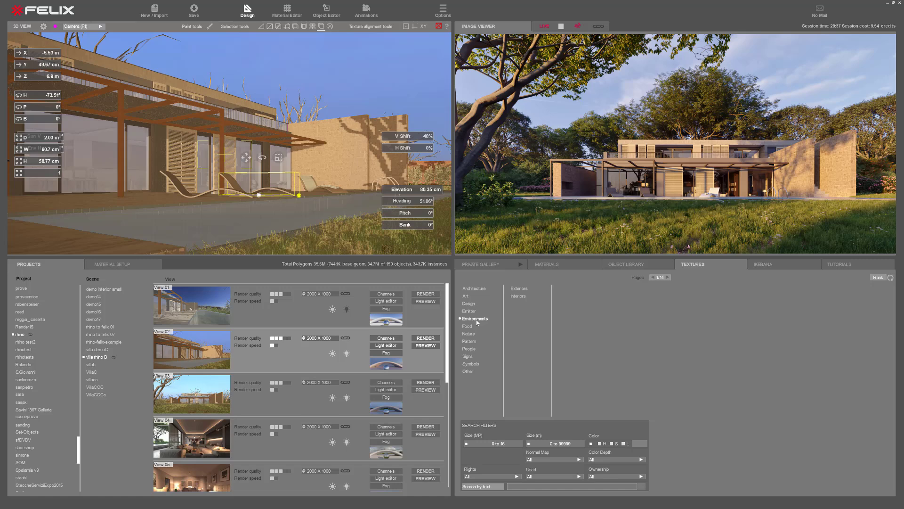
{"action": "scroll", "coordinate": [781, 355], "scroll_direction": "up", "scroll_amount": 3}
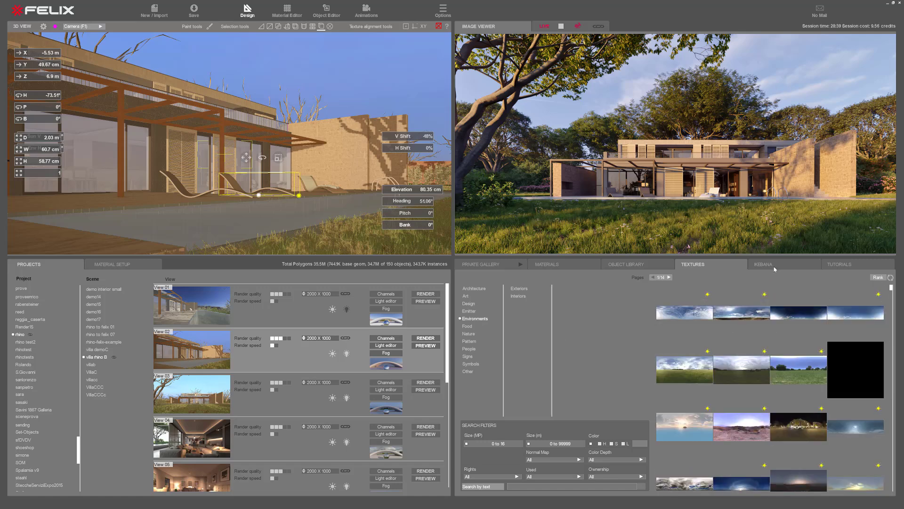
{"action": "left_click", "coordinate": [773, 268]}
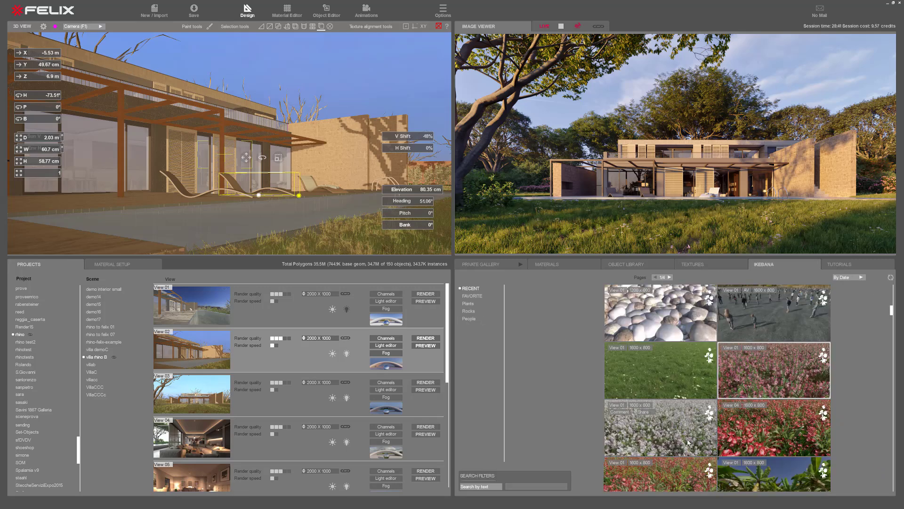